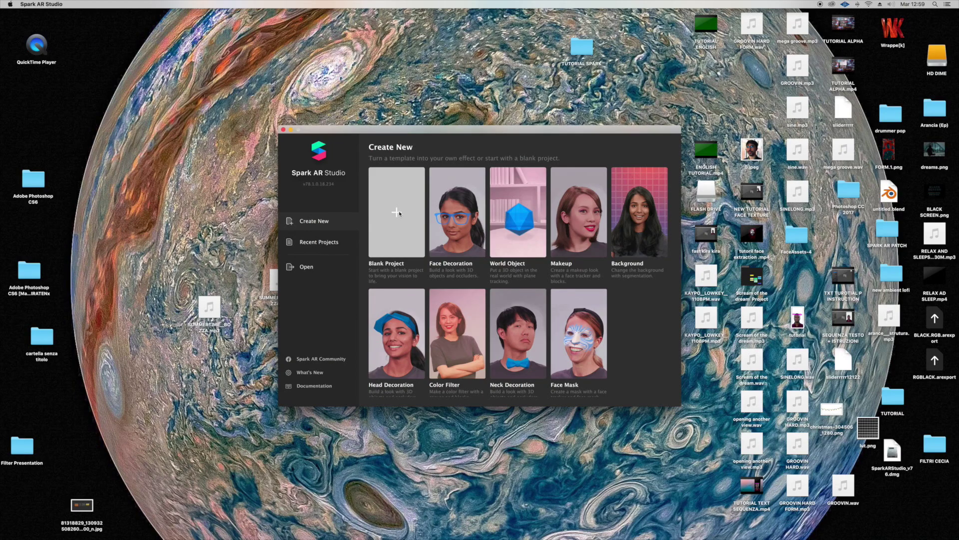
Create a blank project, maximize the window, and drag the simulator corner to enlarge the phone preview
click(397, 212)
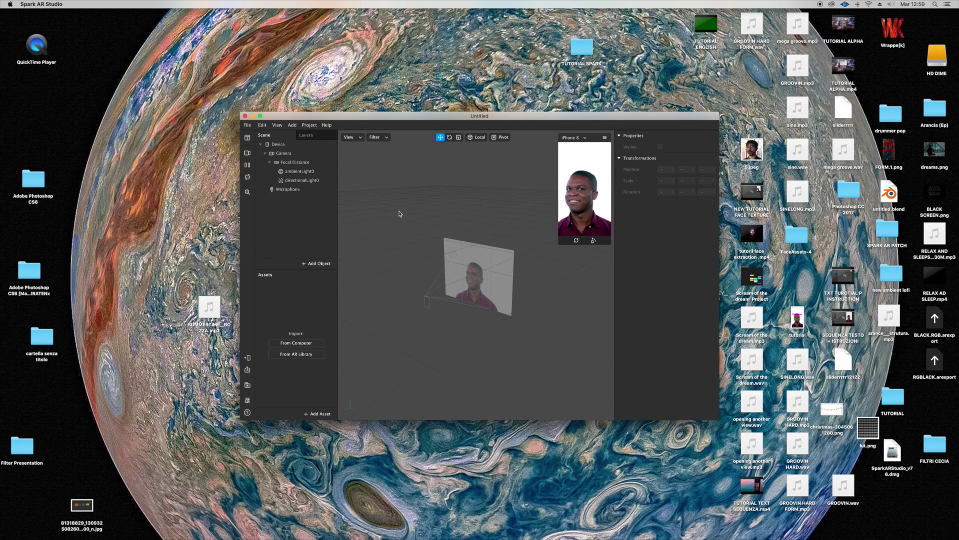
click(260, 116)
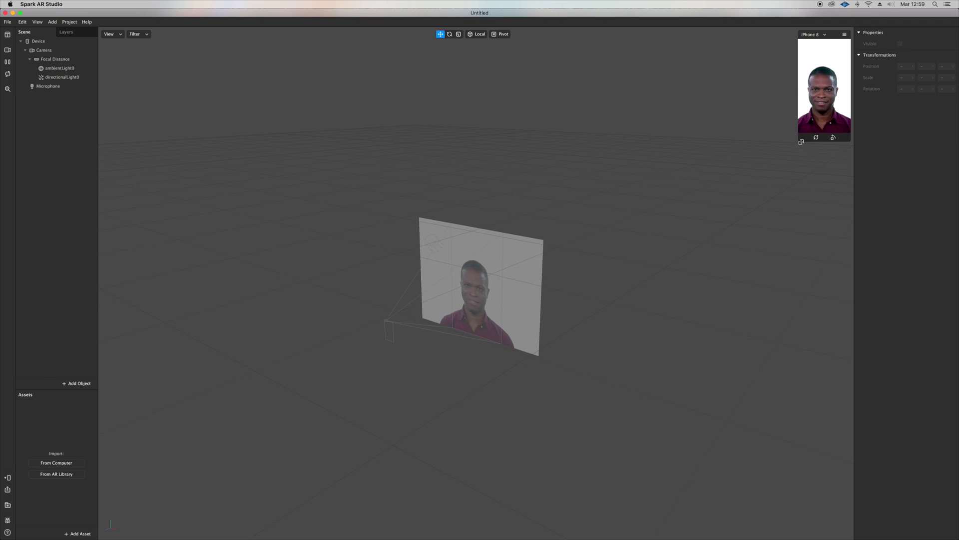
drag(801, 142, 619, 283)
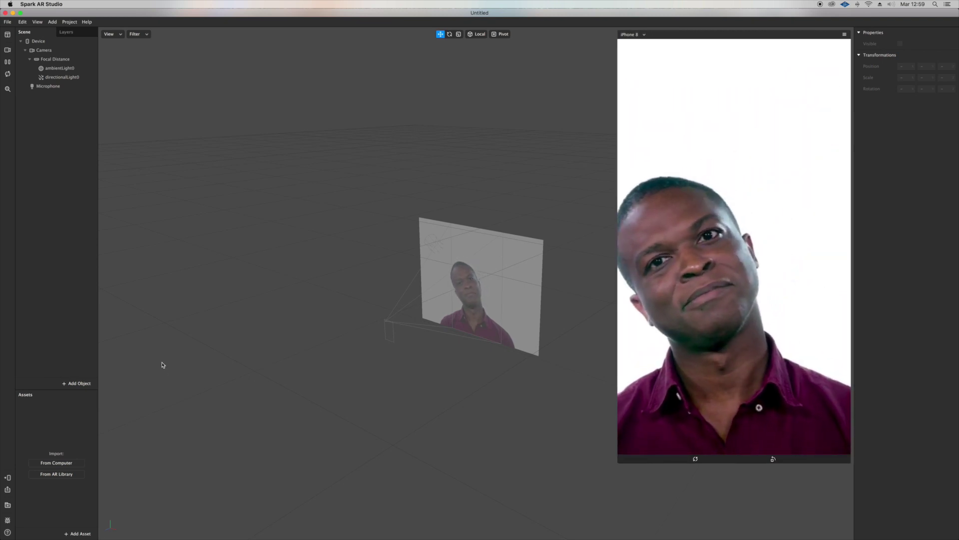
Import the Adjust Colors and Tritone Color shaders from the AR Library's Patch Assets > Shaders
click(67, 534)
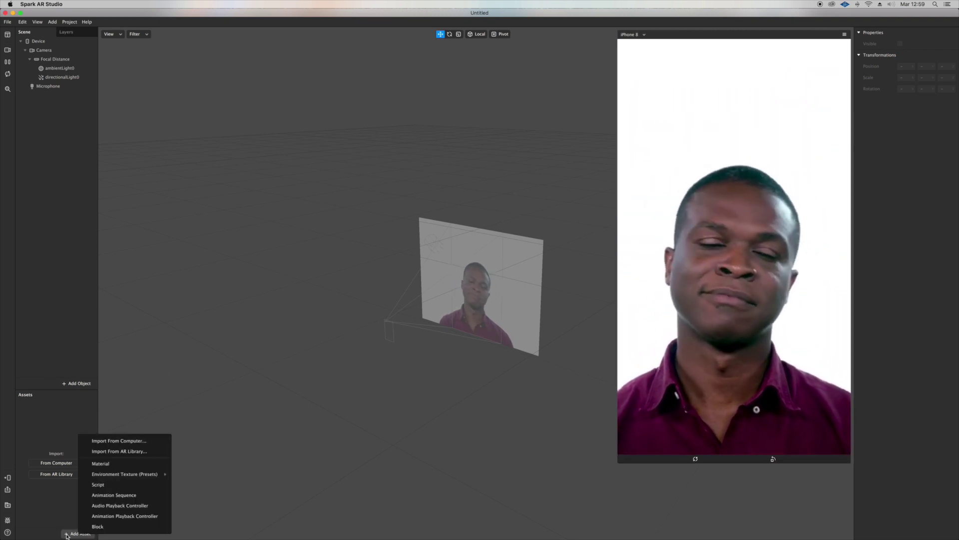
click(155, 452)
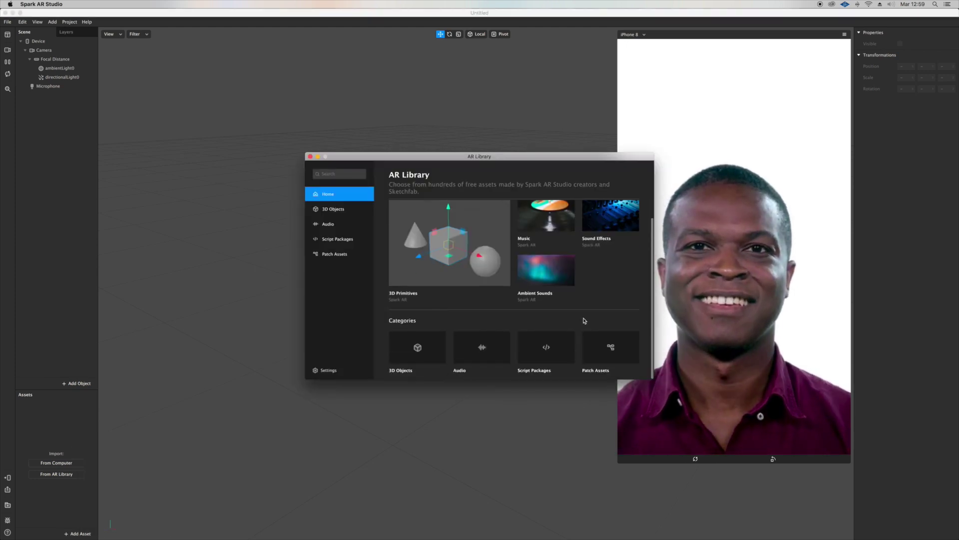
click(611, 353)
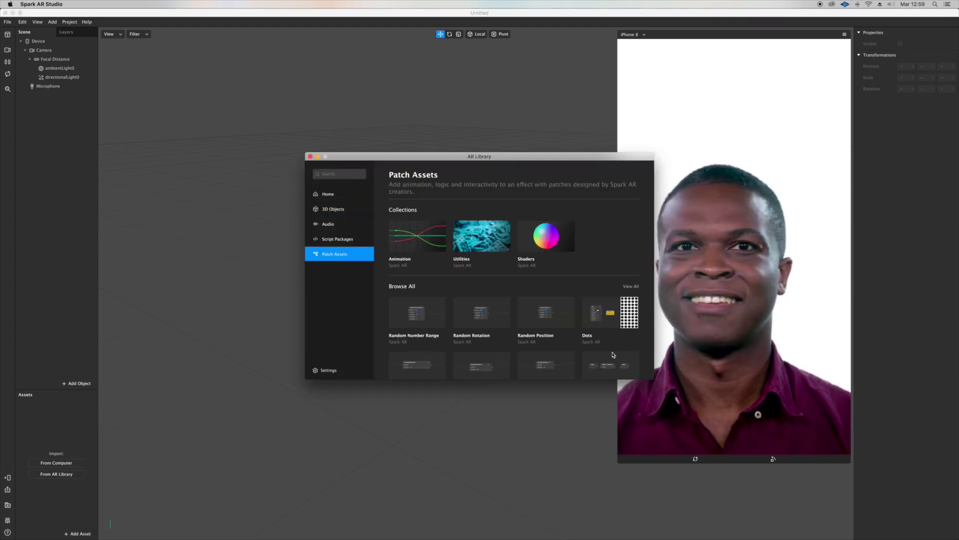
click(543, 243)
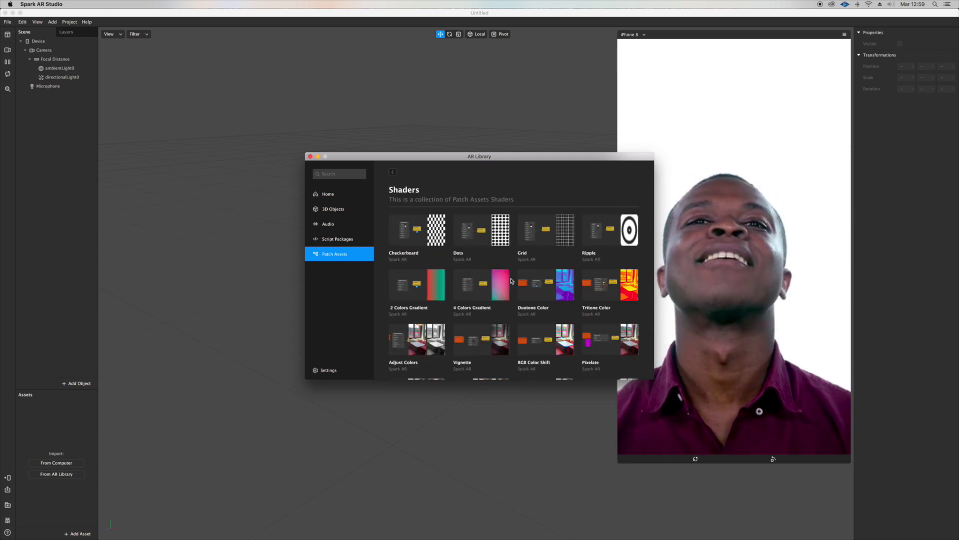
scroll(512, 281, down, 3)
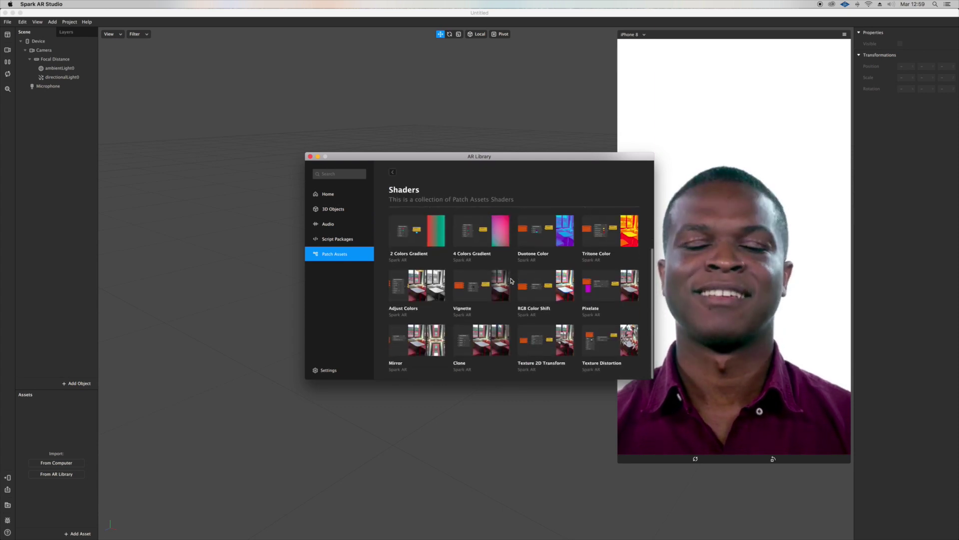
click(422, 278)
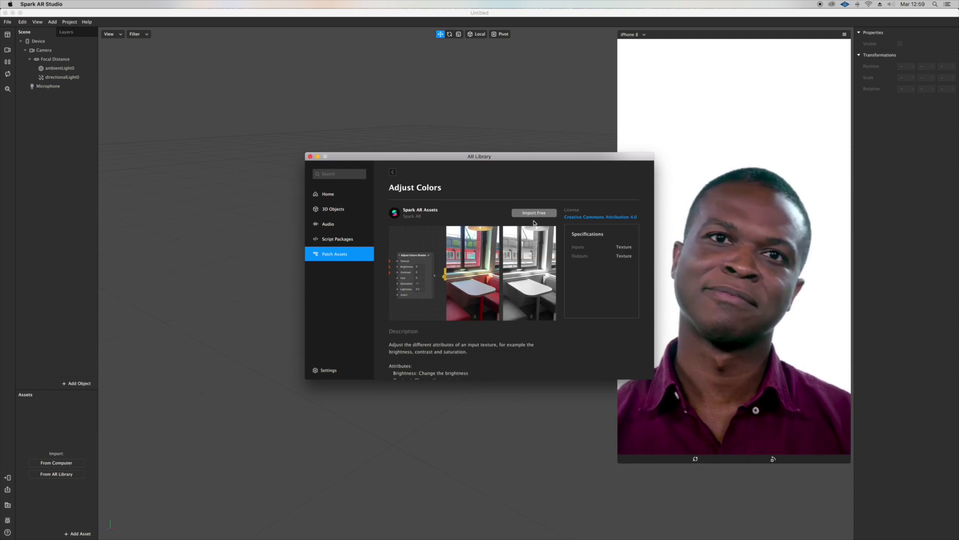
click(533, 215)
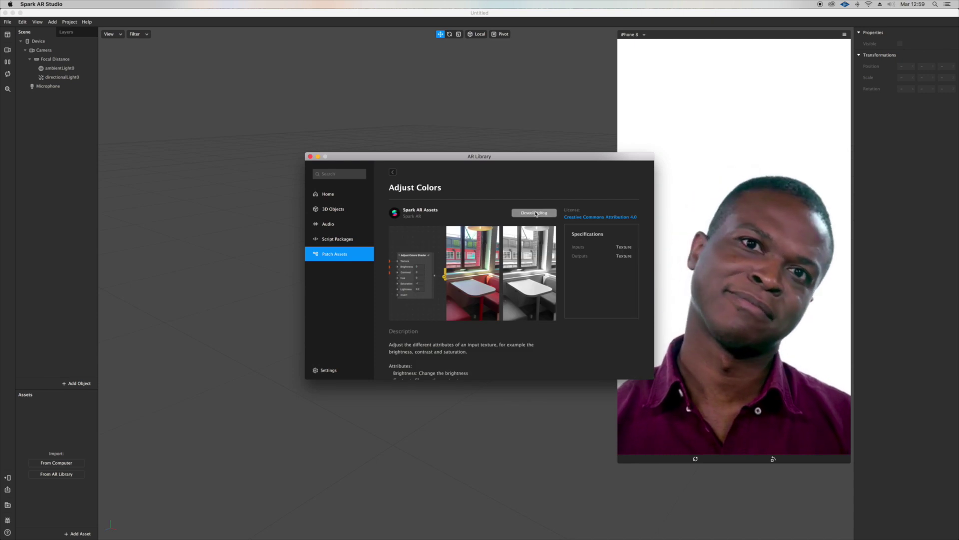
click(393, 172)
click(627, 242)
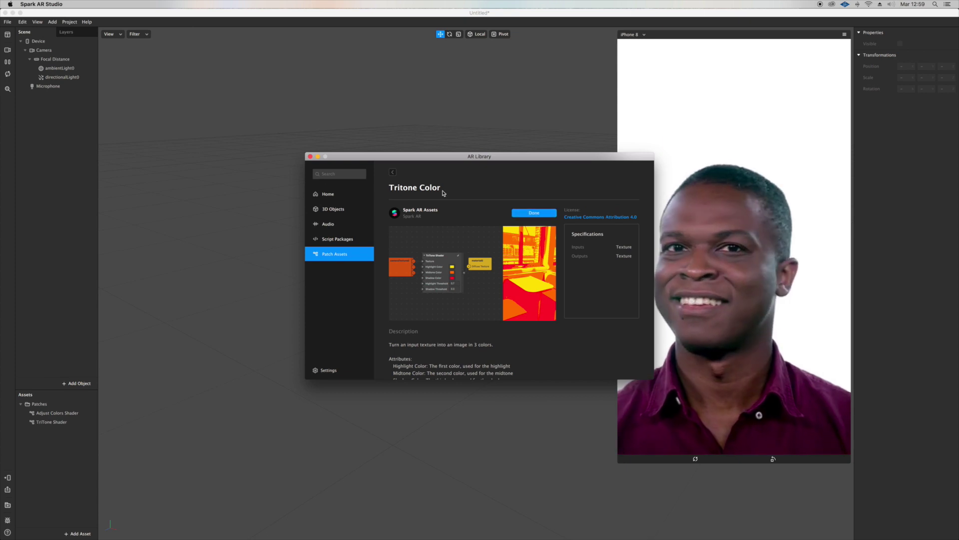
click(309, 156)
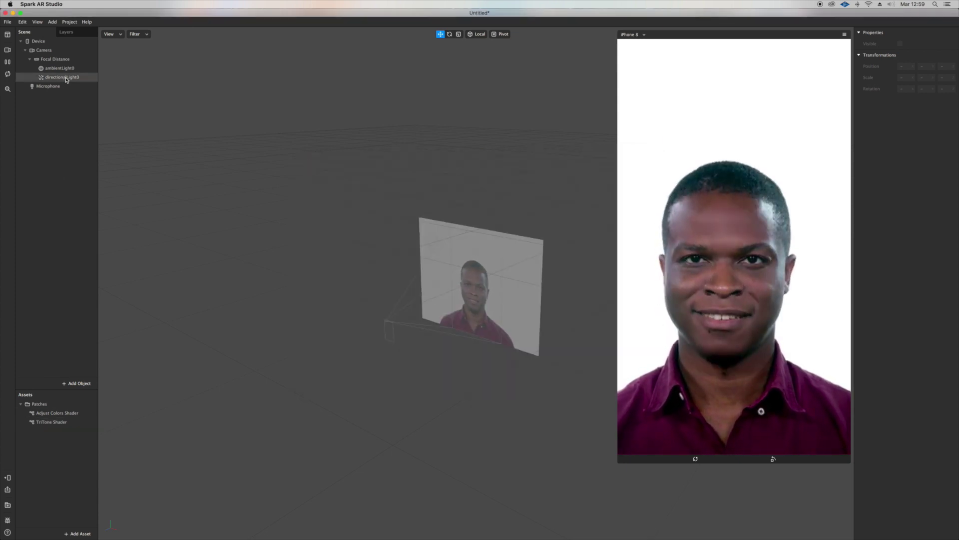
Extract the camera feed as the cameraTexture0 texture
click(45, 50)
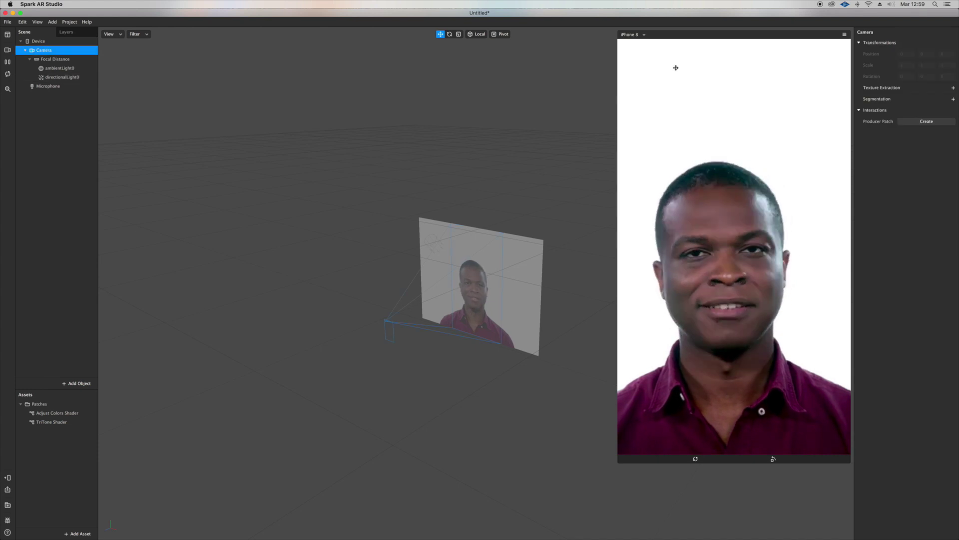
click(953, 87)
click(72, 414)
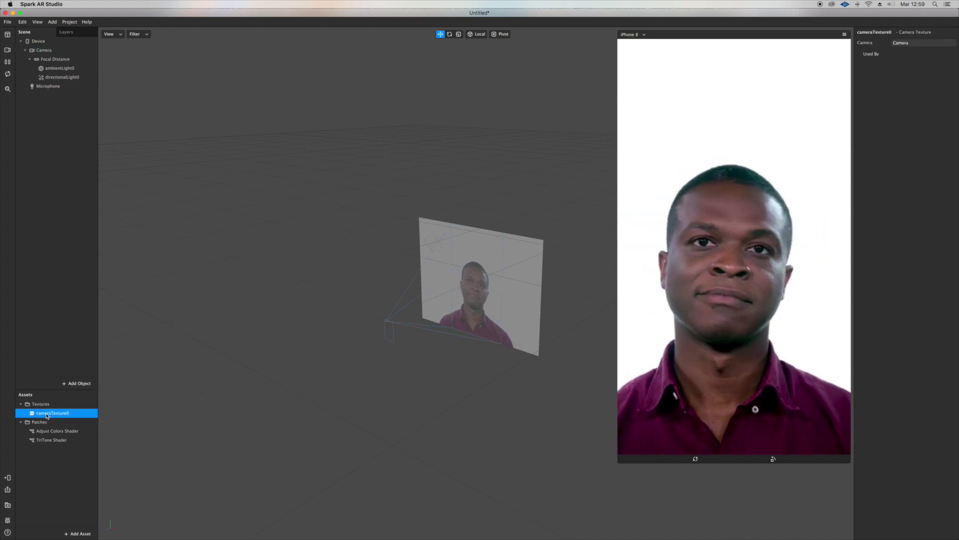
Add a rectangle pinned to fill the width and height, and give it a new material0
right_click(59, 117)
mouse_move(80, 123)
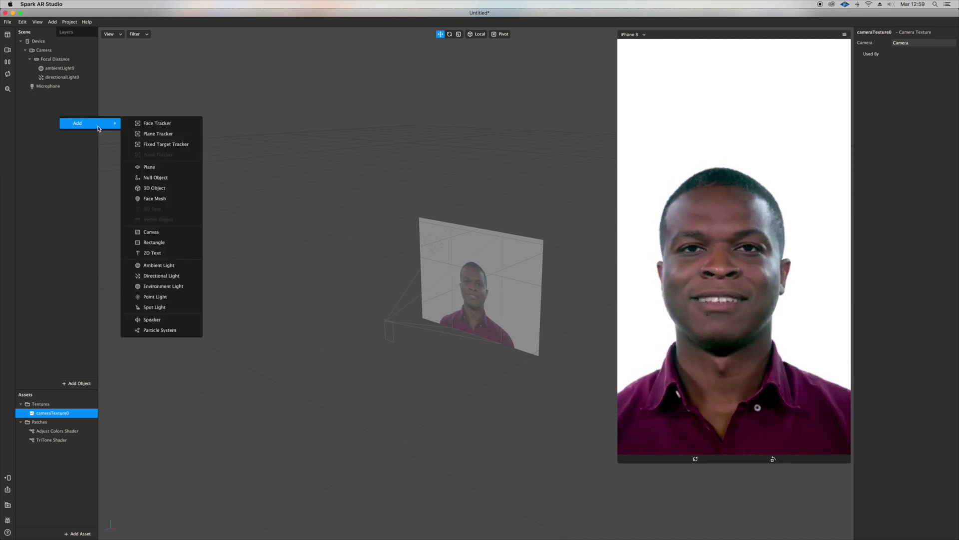
click(184, 244)
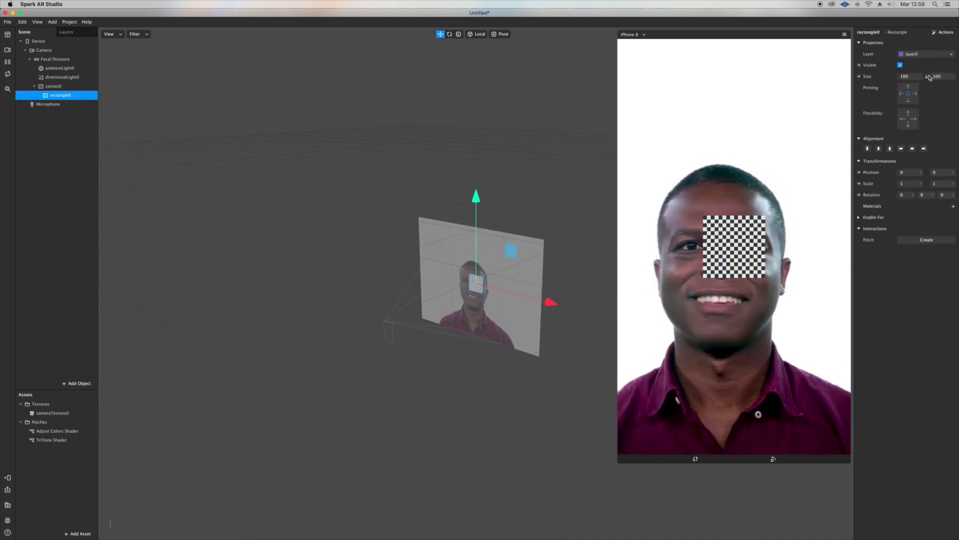
click(910, 94)
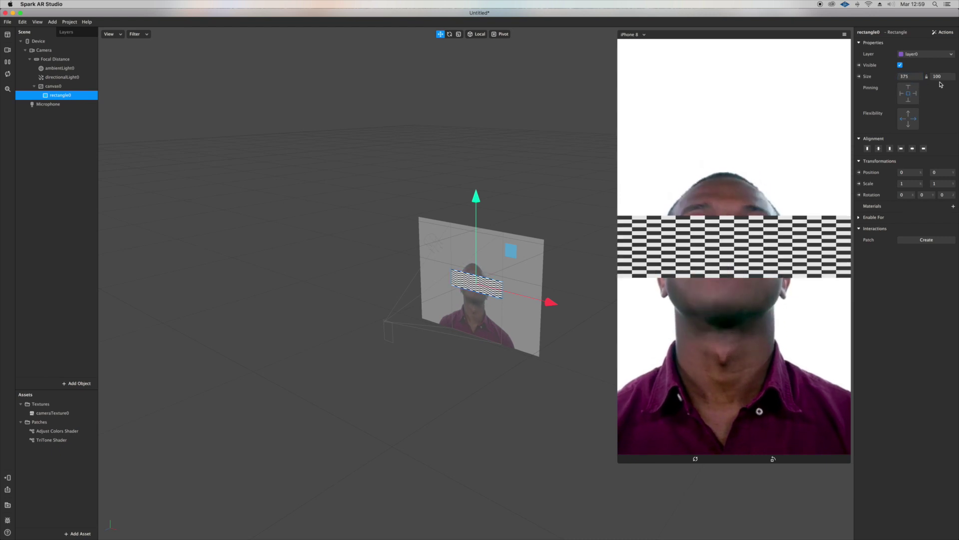
click(908, 89)
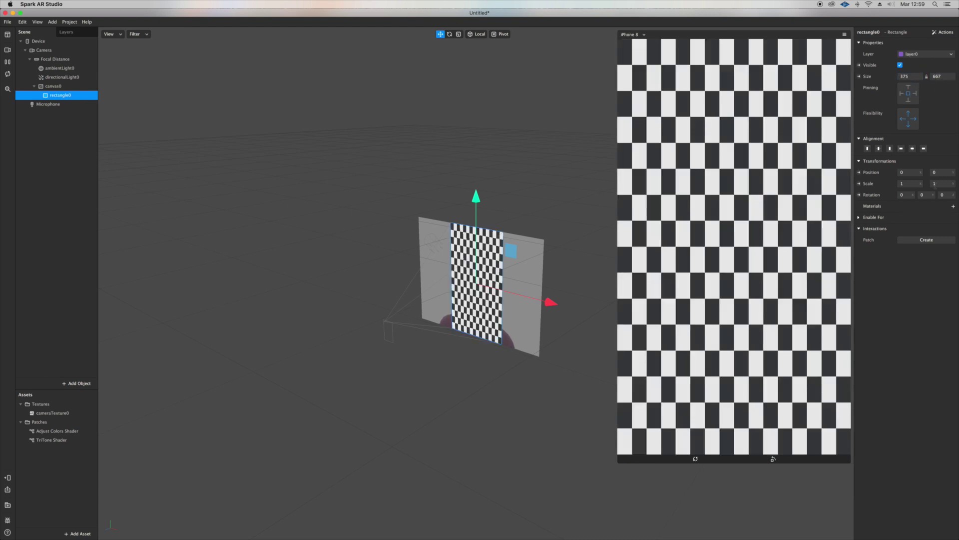
click(954, 206)
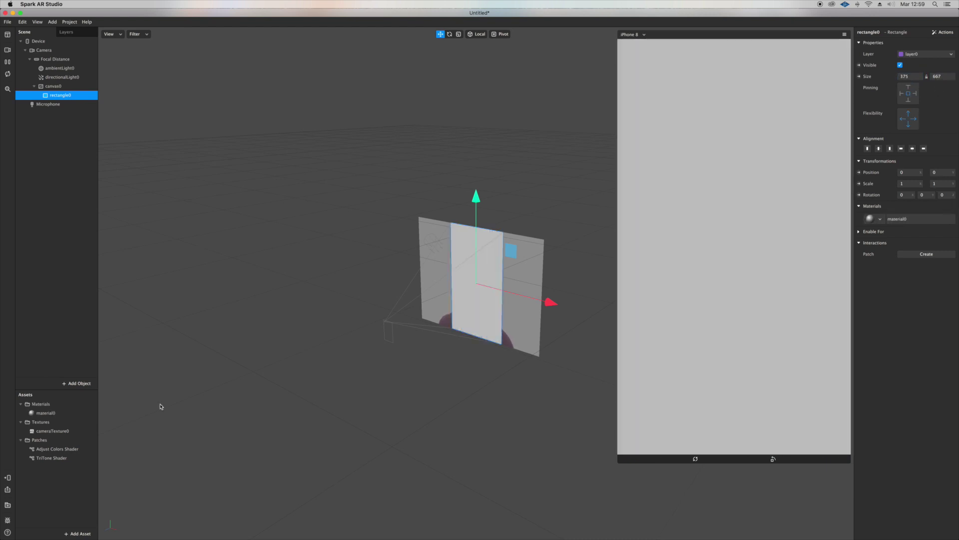
click(56, 415)
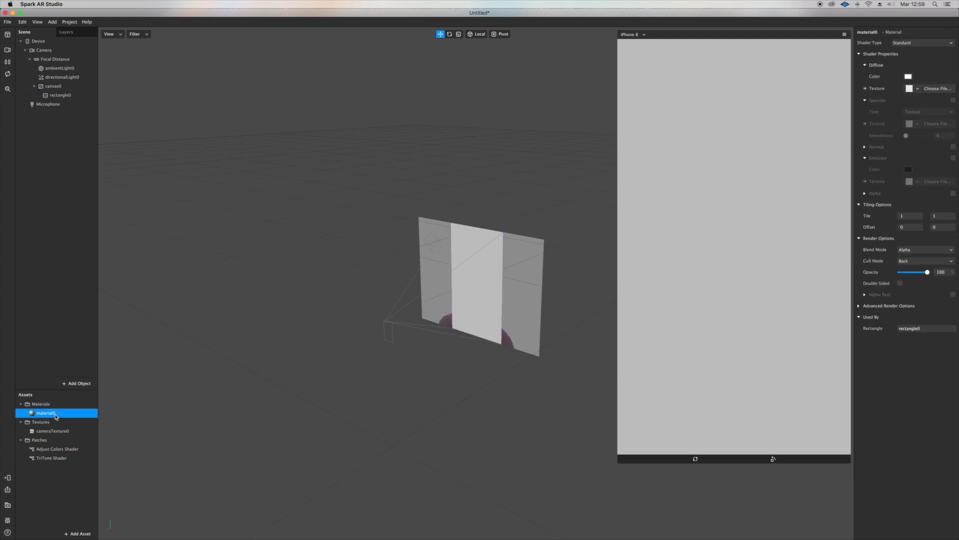
Set material0's shader type to Flat and drive its Diffuse Texture from a patch in an enlarged Patch Editor
click(905, 43)
click(914, 55)
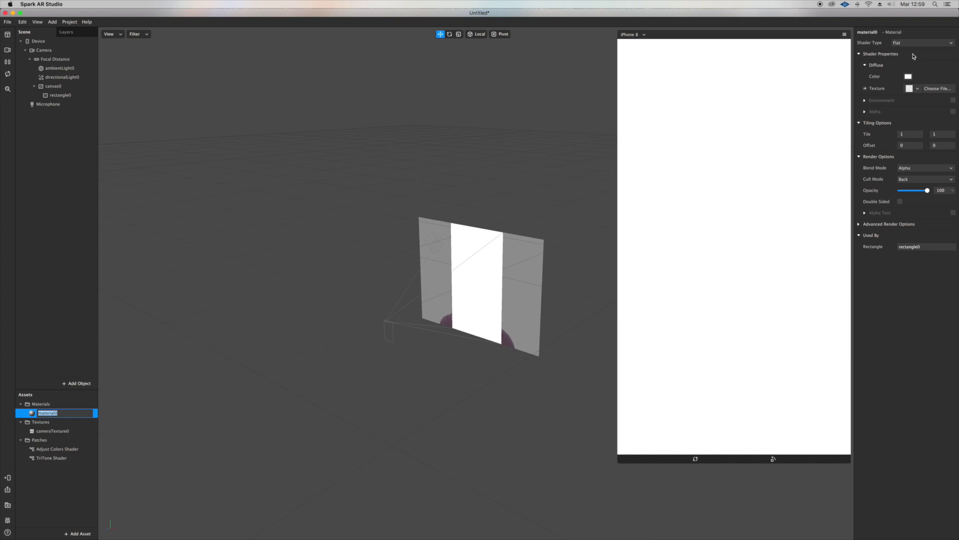
click(866, 89)
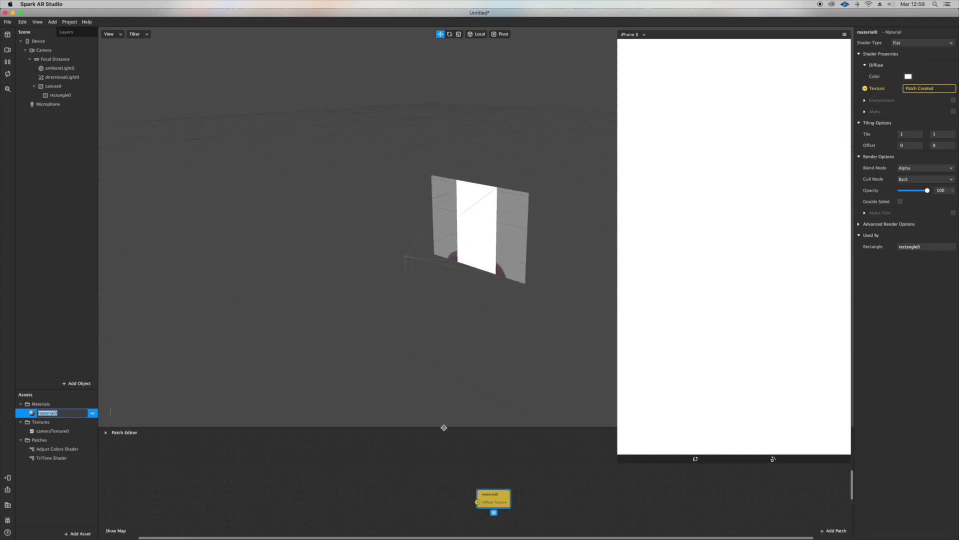
drag(444, 427, 444, 239)
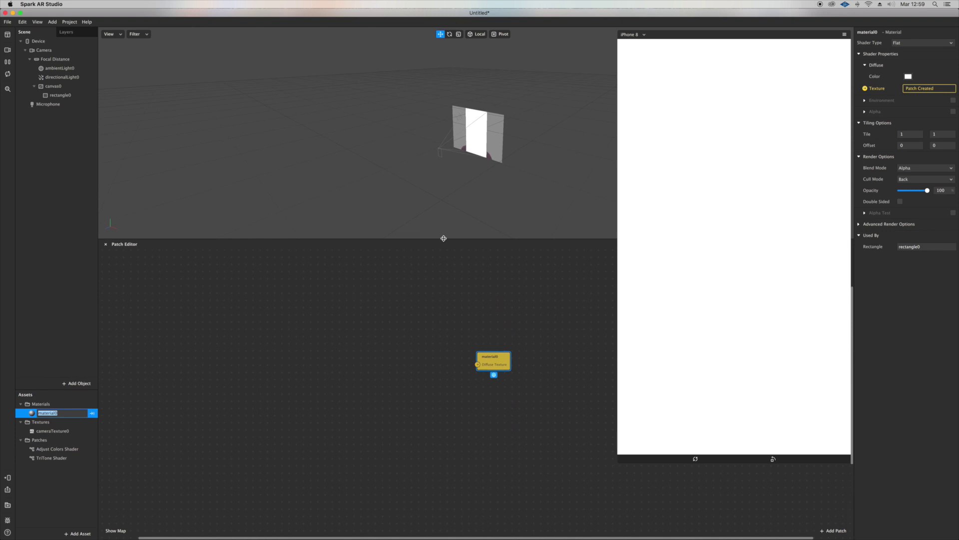
click(71, 476)
Place Adjust Colors Shader, TriTone Shader and cameraTexture0 nodes in the patch graph
drag(56, 449, 372, 375)
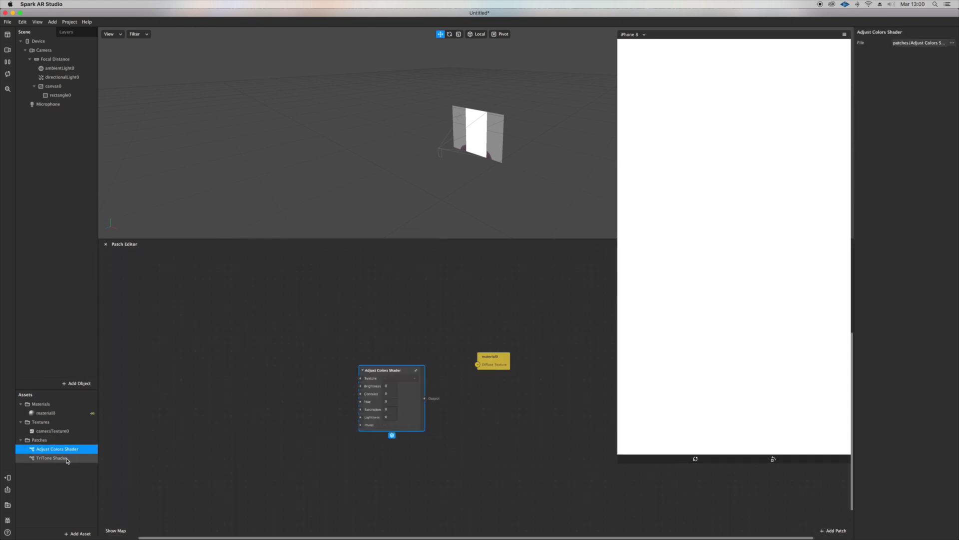
drag(65, 458, 463, 396)
drag(395, 380, 318, 372)
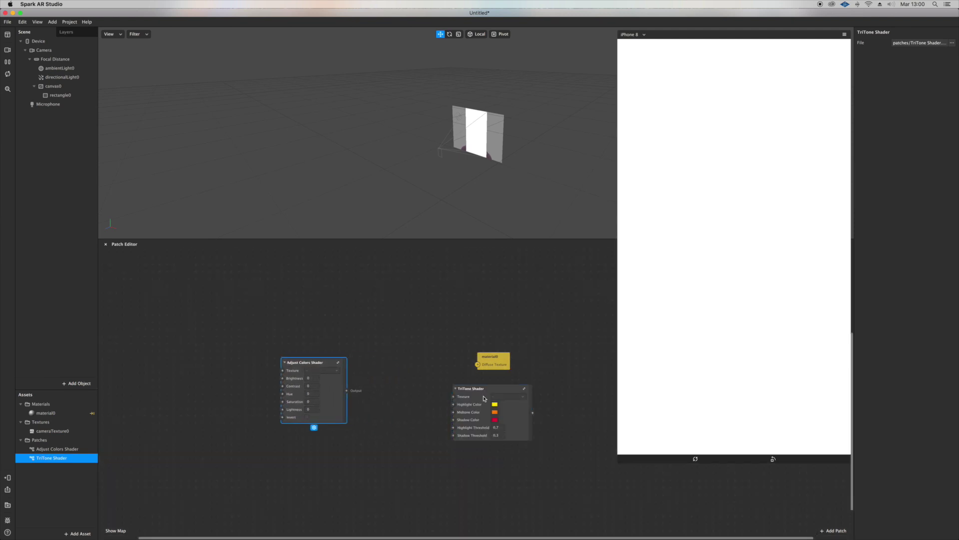
drag(470, 388, 379, 355)
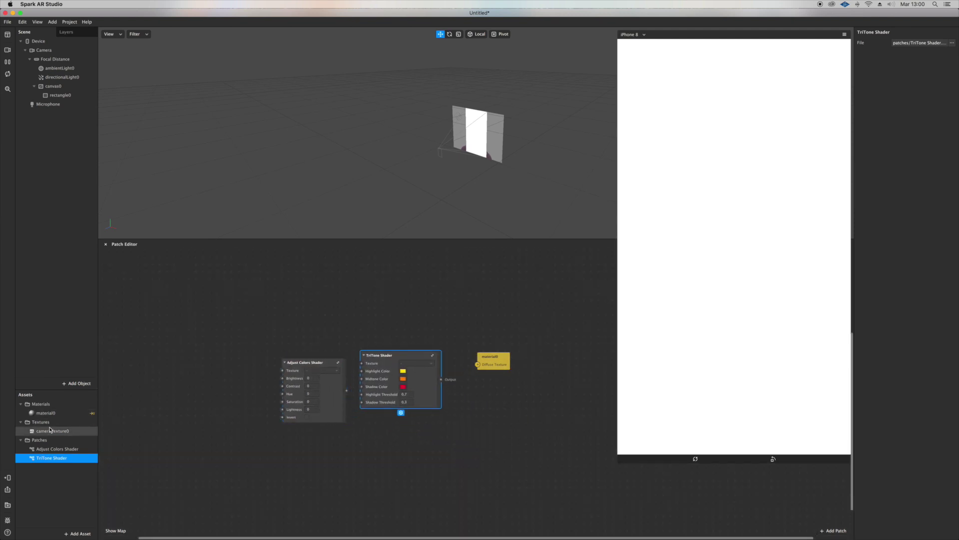
drag(53, 431, 254, 365)
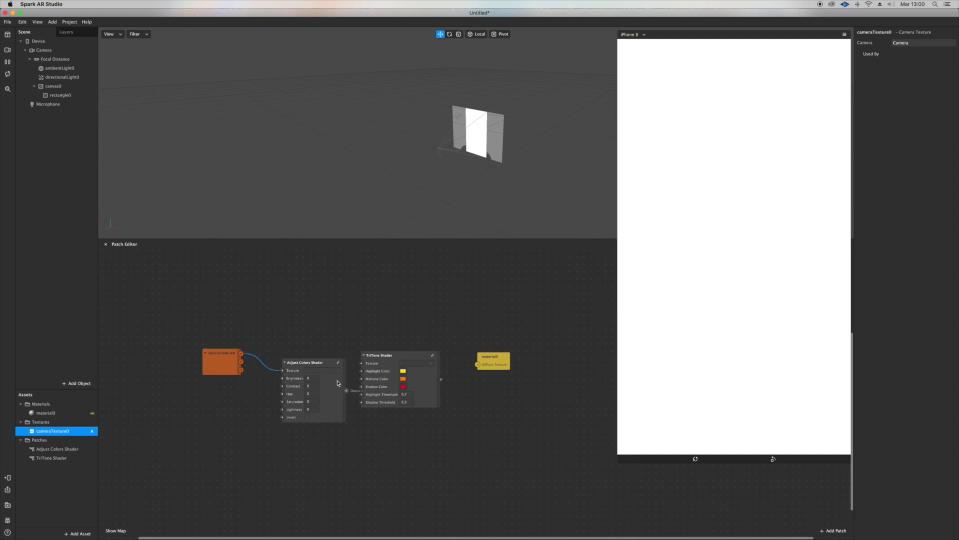
Wire cameraTexture0 into TriTone, TriTone into Adjust Colors, and that into material0's Diffuse Texture
drag(307, 369, 402, 428)
drag(405, 361, 354, 353)
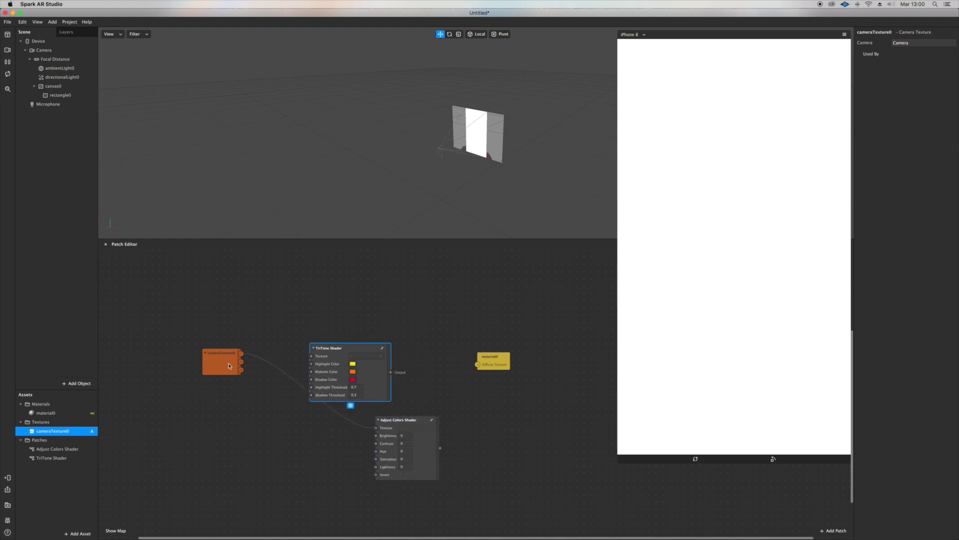
drag(241, 353, 304, 343)
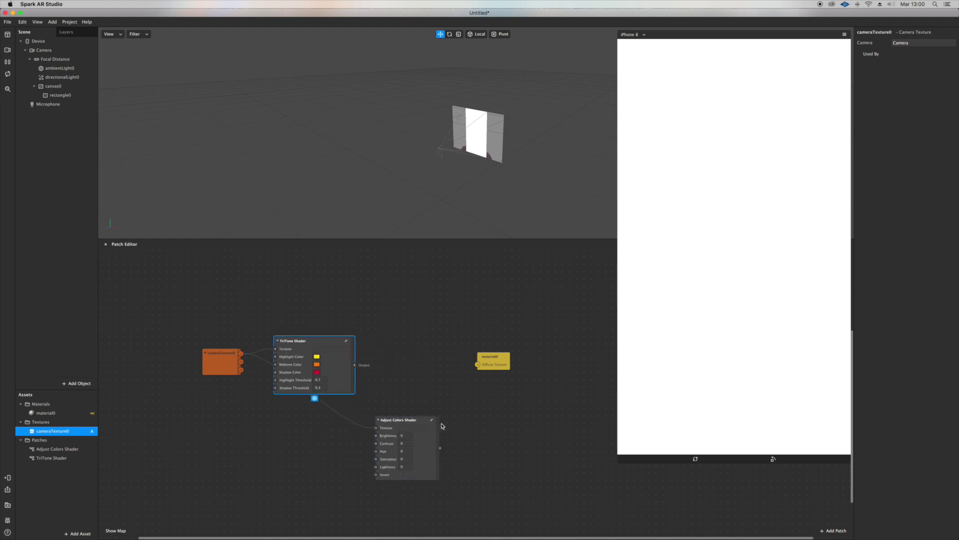
drag(416, 423, 430, 381)
click(365, 377)
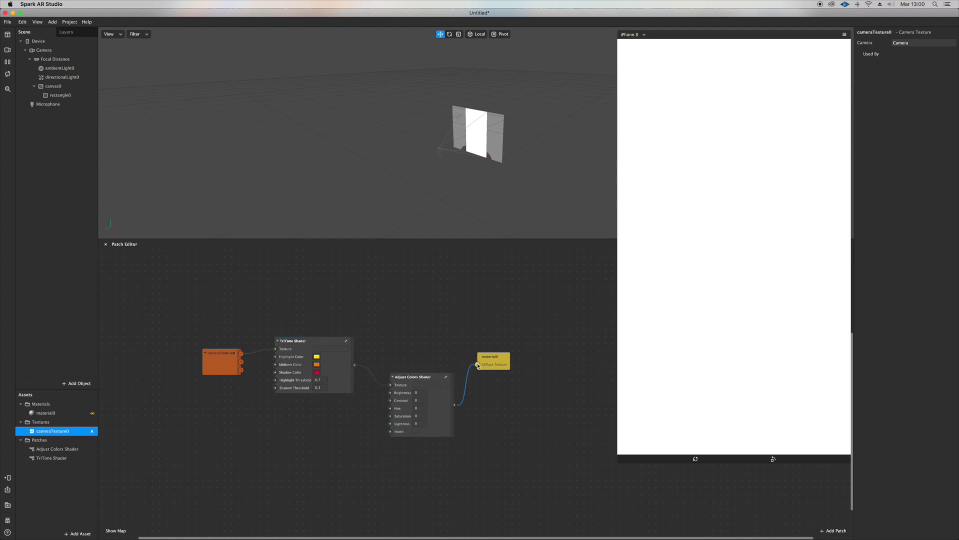
drag(478, 365, 478, 365)
drag(218, 360, 174, 319)
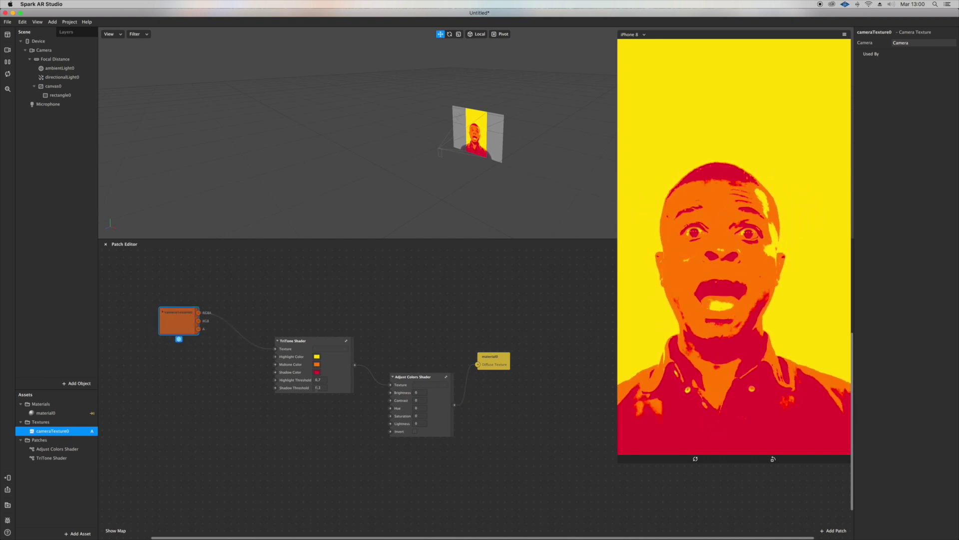
In Safari, search Google for 'glitch texture' and switch to image results
mouse_move(309, 534)
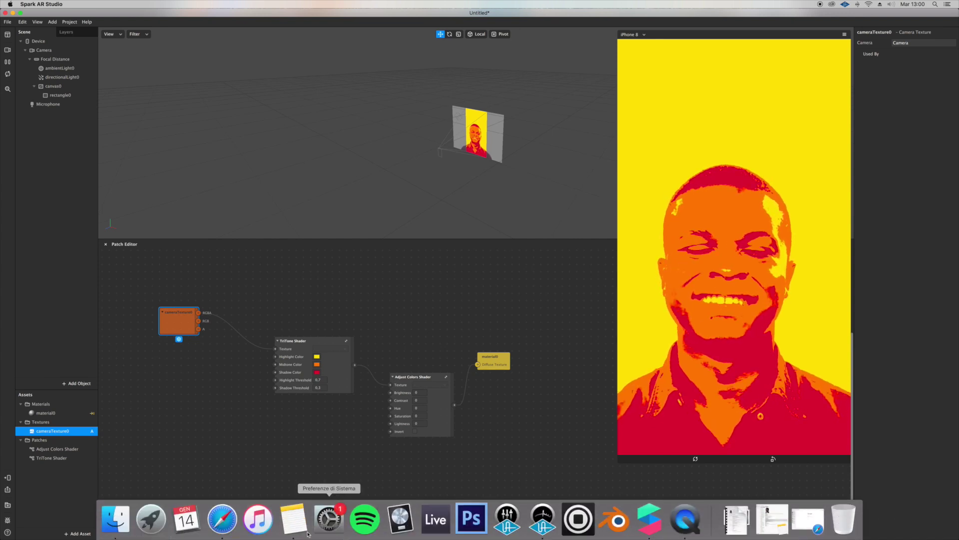
click(222, 520)
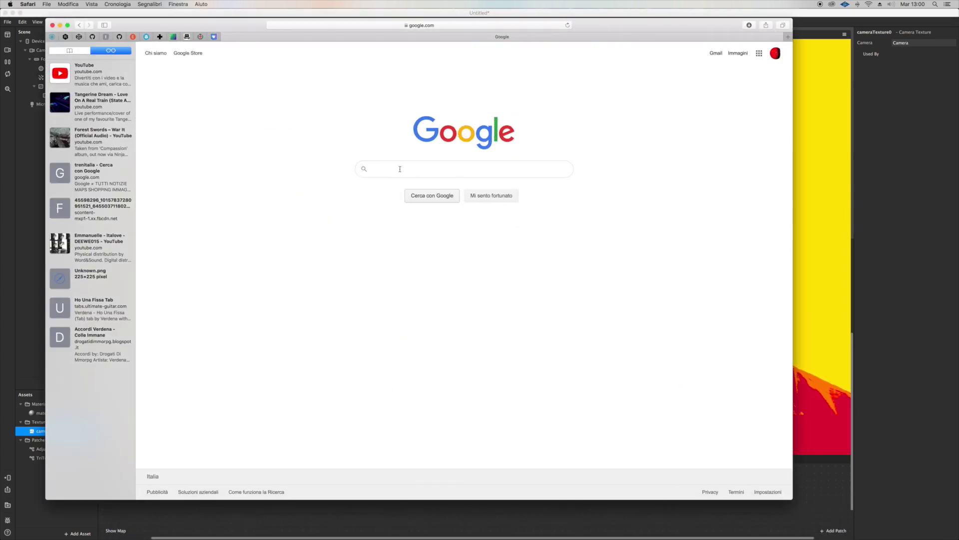
click(383, 170)
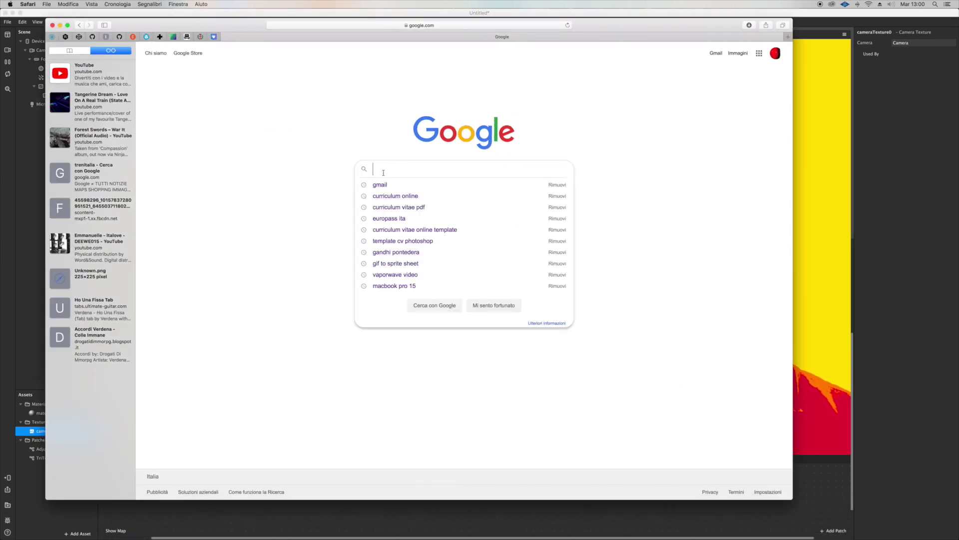
text(glitch )
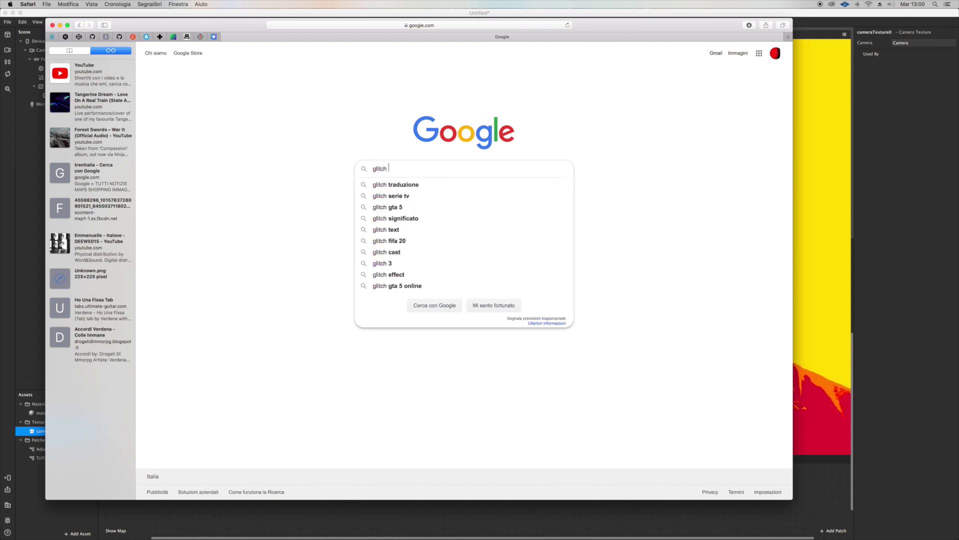
text(texture)
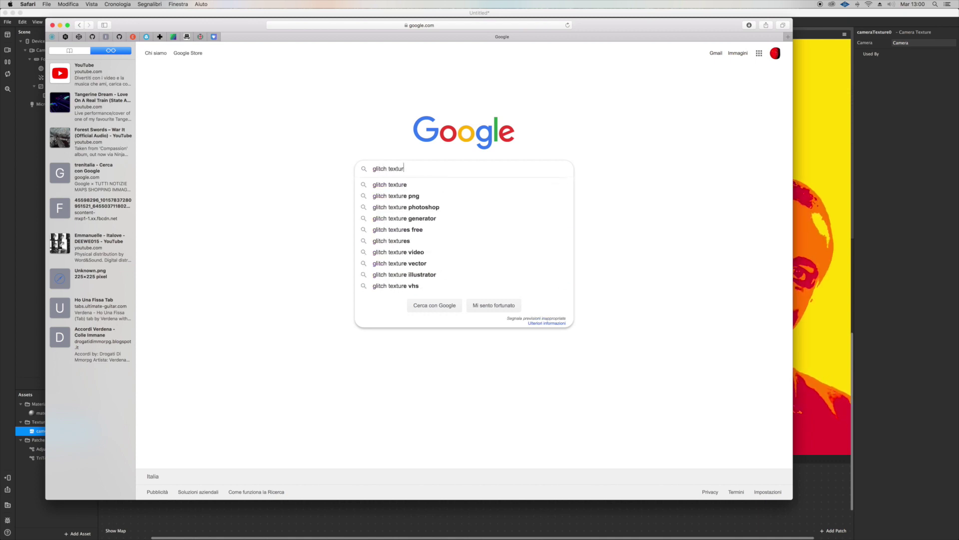
key(Return)
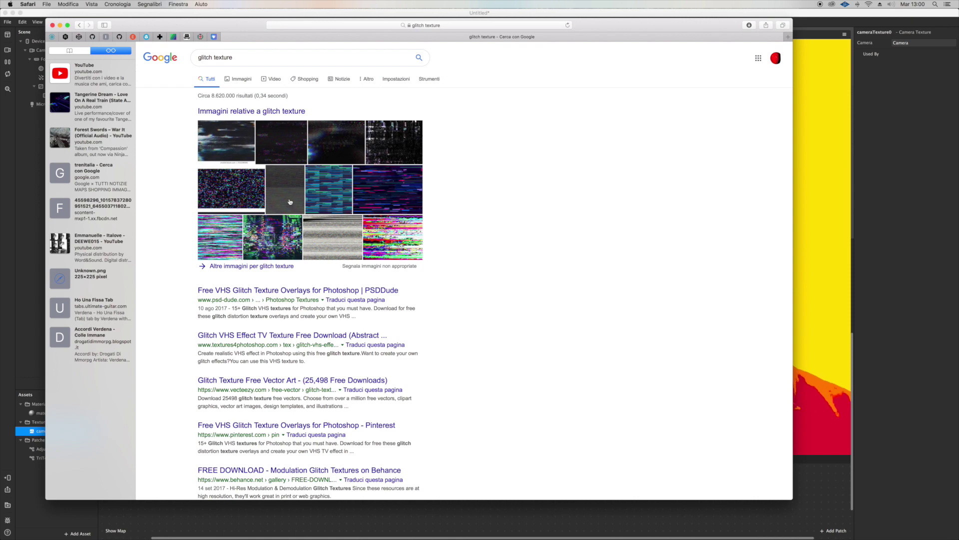
click(244, 81)
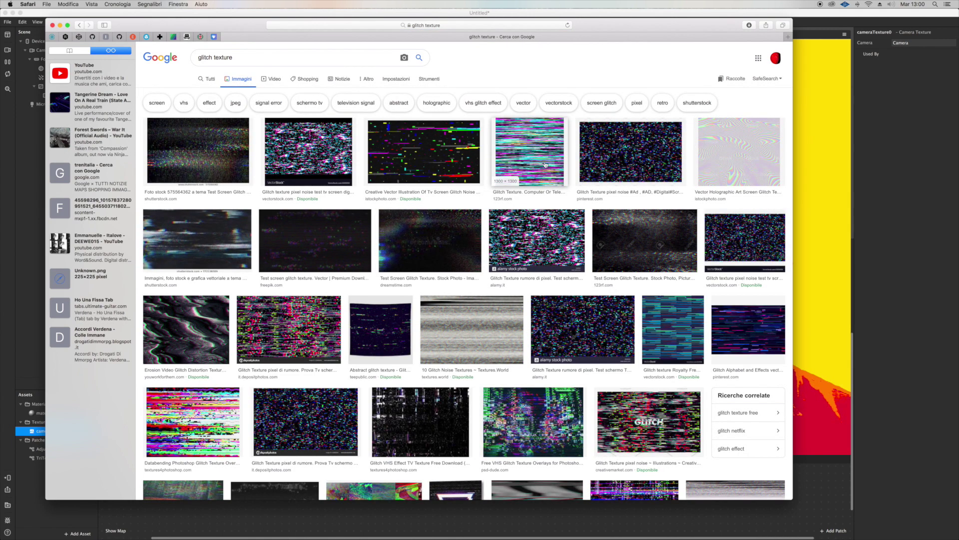
scroll(453, 139, down, 3)
Save the circular holographic texture image to Downloads and go back to Spark AR Studio
click(435, 95)
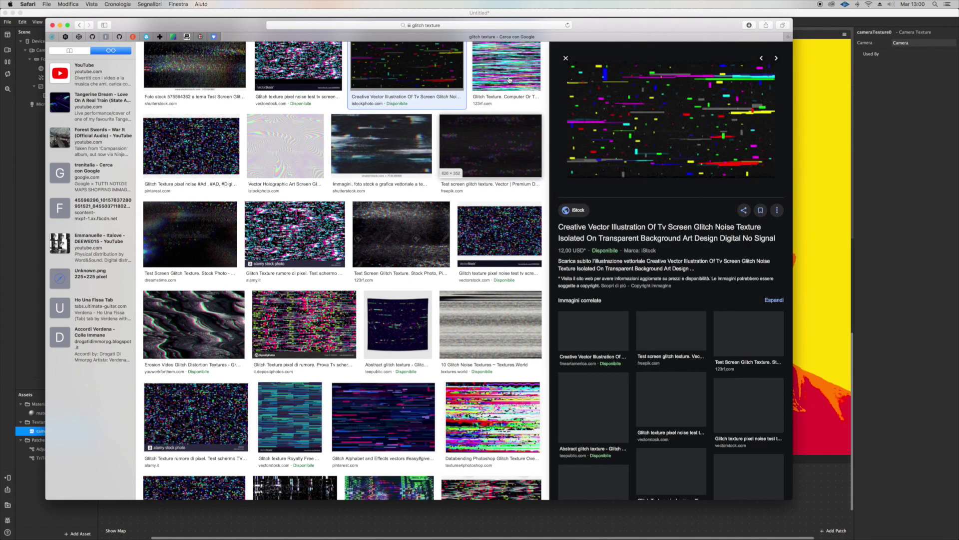
click(514, 115)
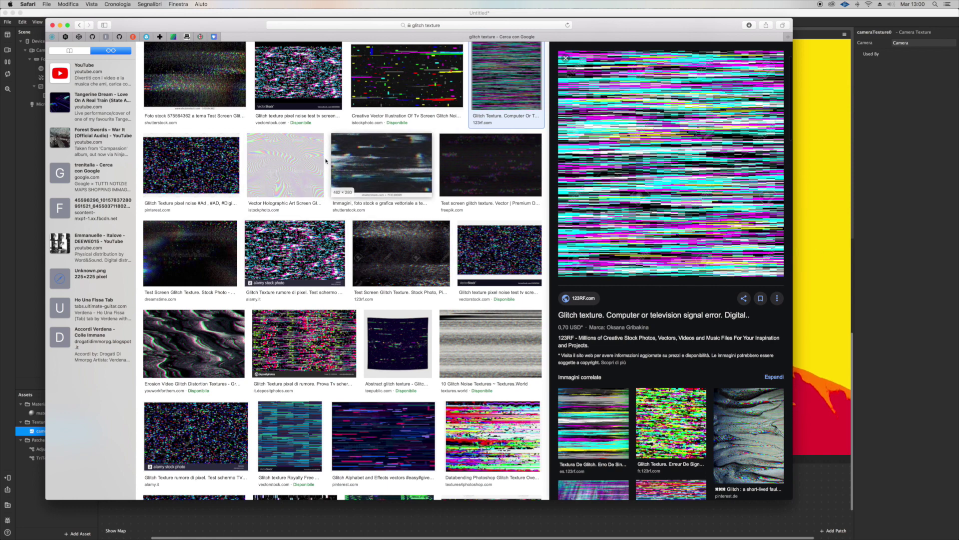
click(294, 164)
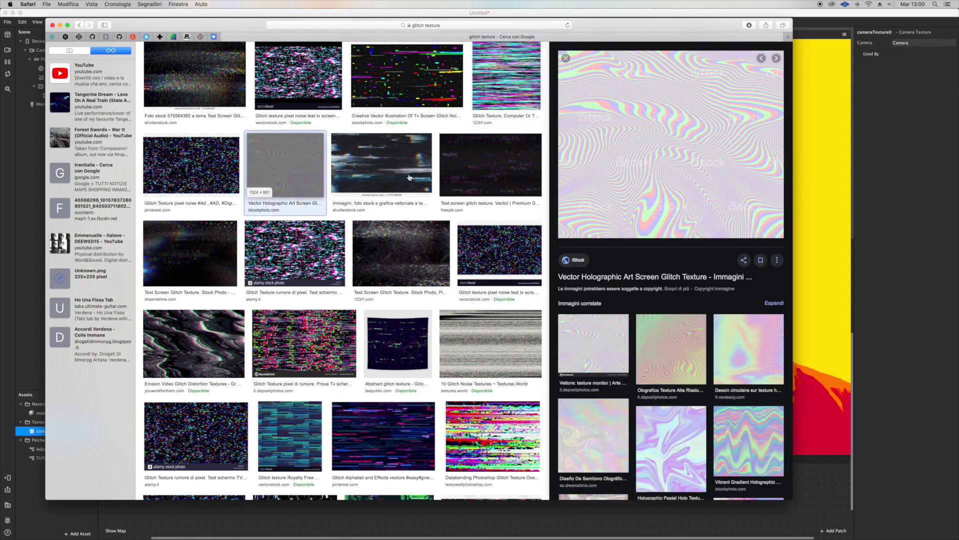
click(778, 377)
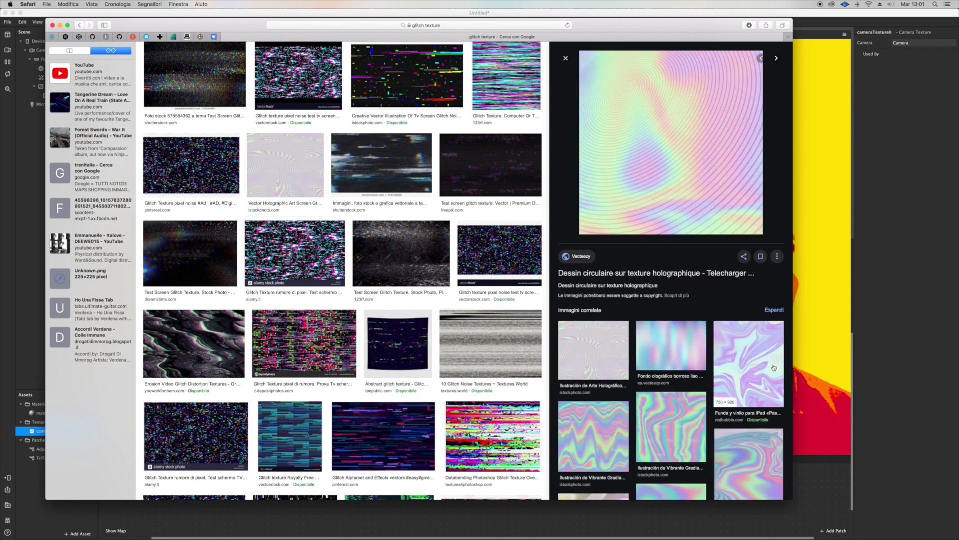
right_click(694, 222)
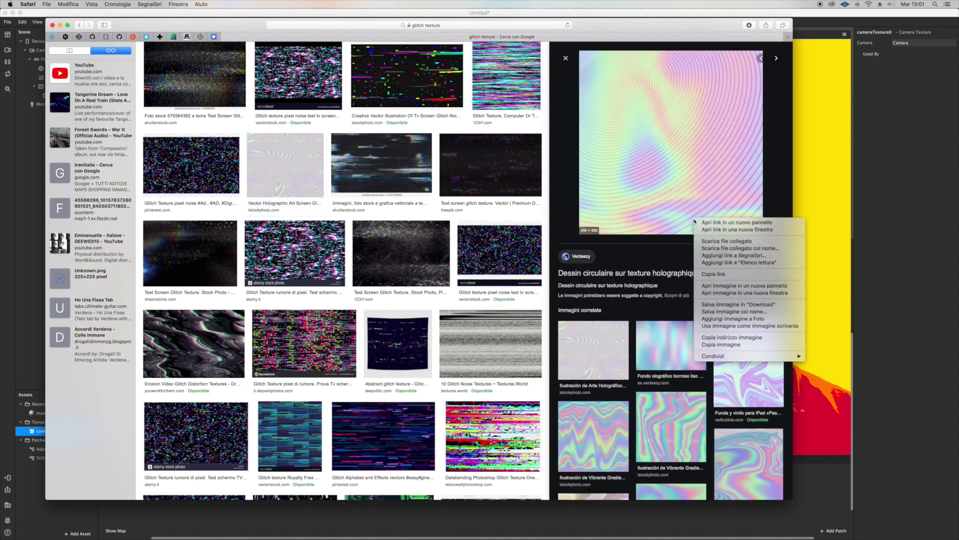
click(755, 305)
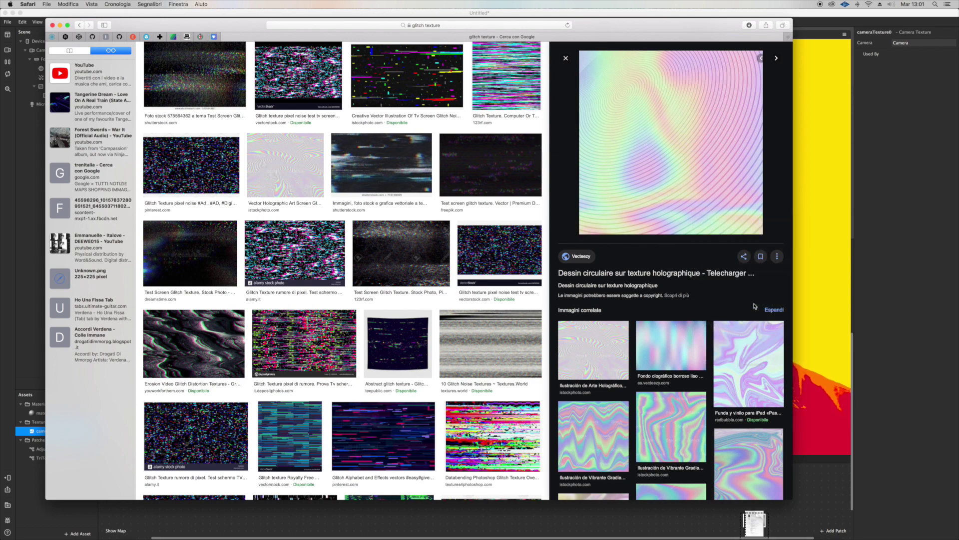
click(912, 313)
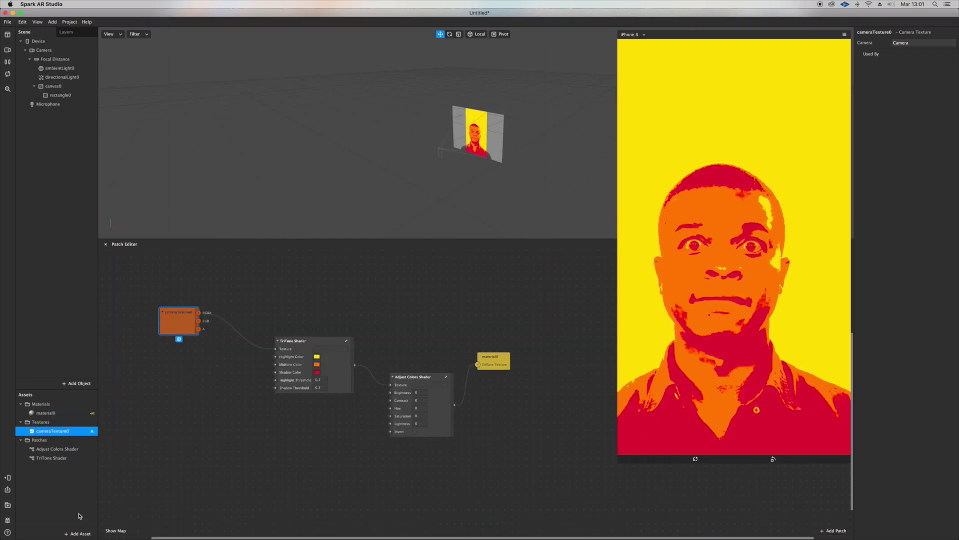
Add an unneeded extra material asset, then delete it
click(77, 533)
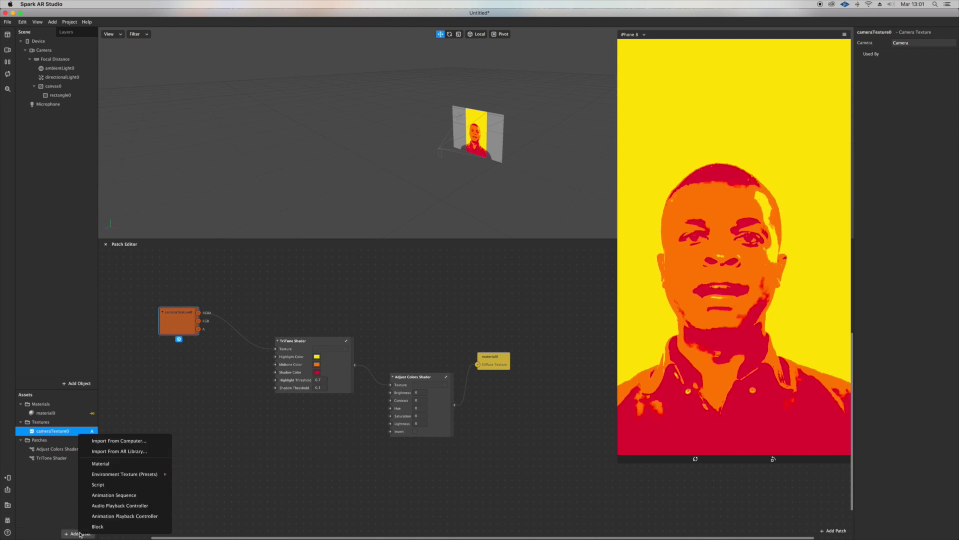
click(102, 464)
click(46, 423)
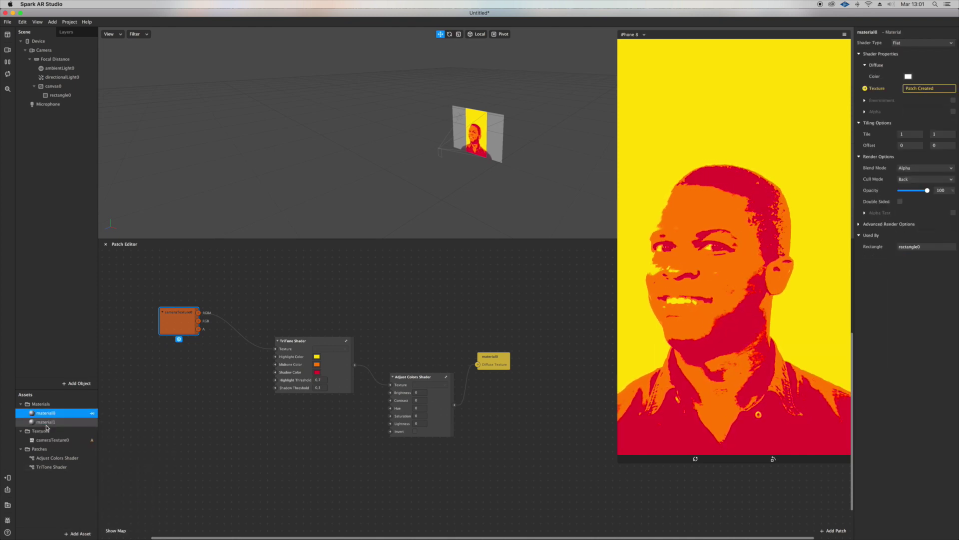
key(Delete)
Import circular-design-on-holographic-texture-vector.jpg from Downloads as a texture asset
click(77, 534)
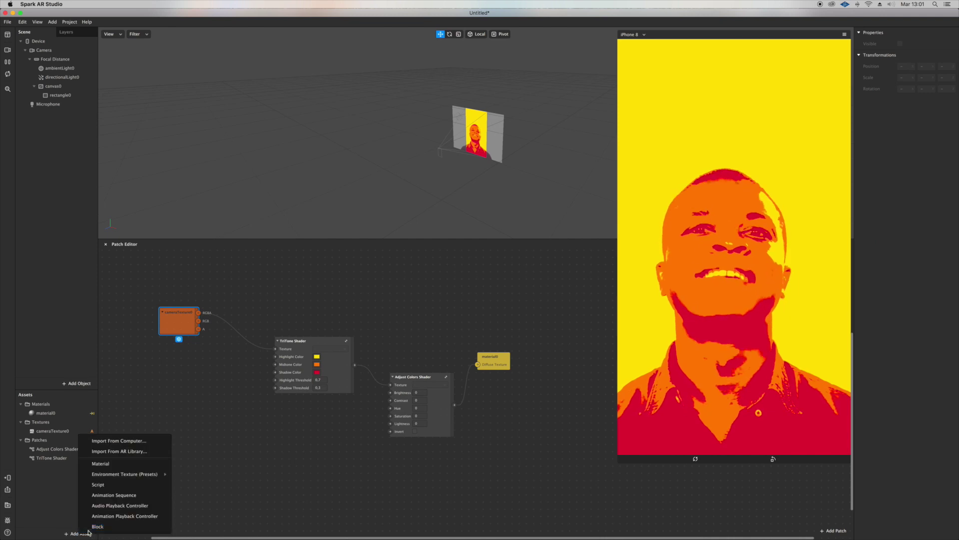
click(144, 441)
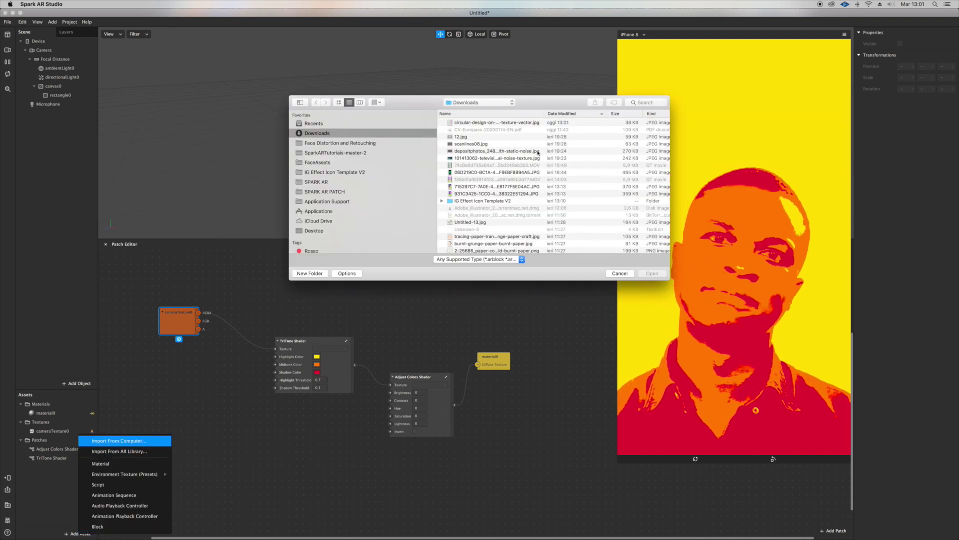
click(516, 124)
key(space)
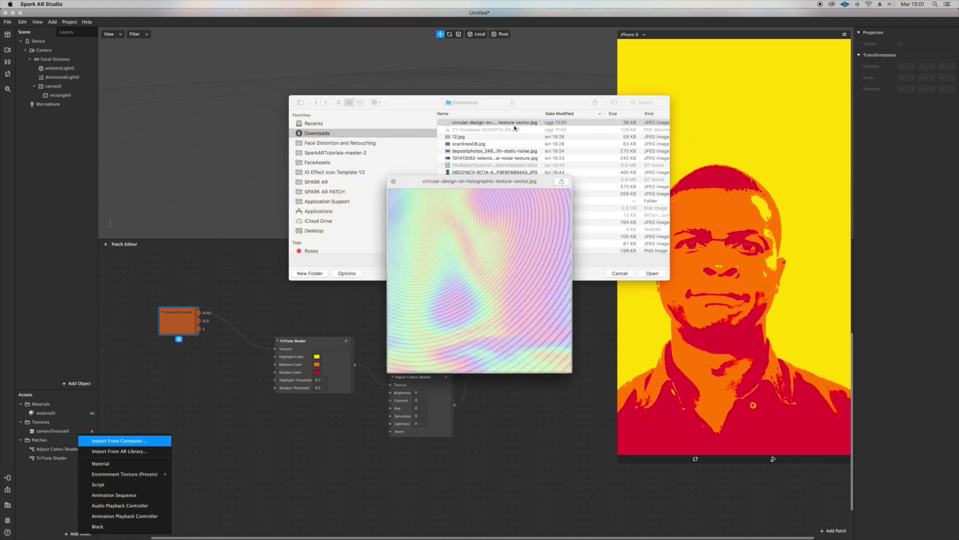
key(space)
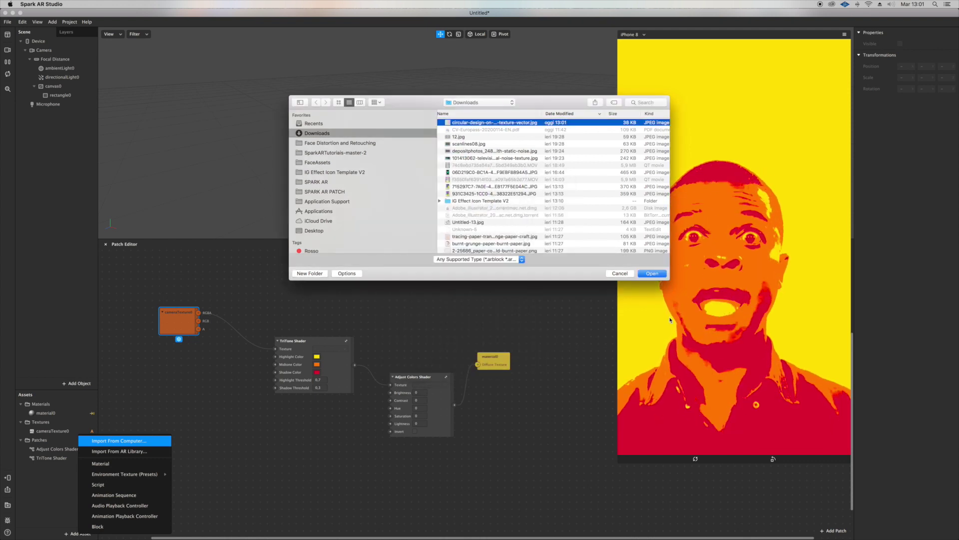
click(662, 274)
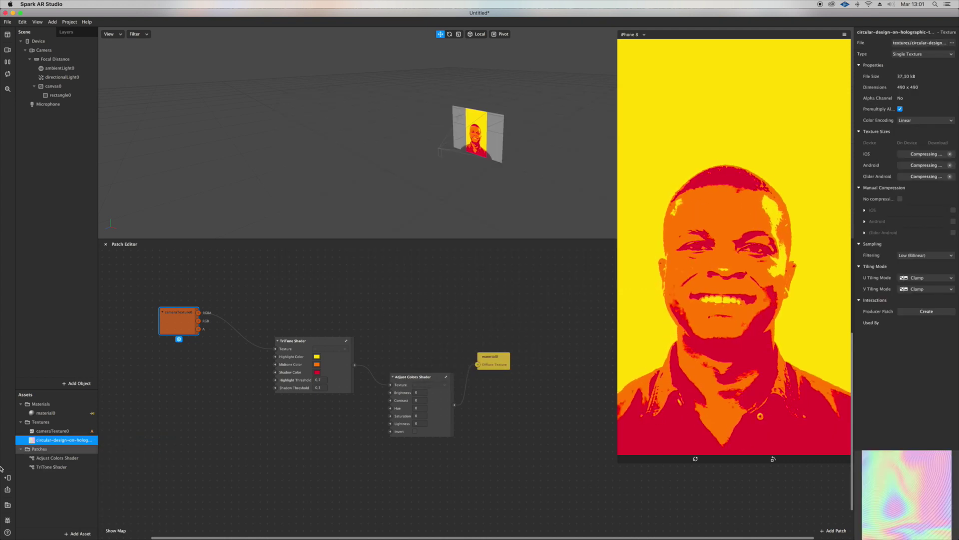
Add the holographic texture node, enable No compression, and connect it to TriTone's Midtone Color
drag(43, 442, 196, 416)
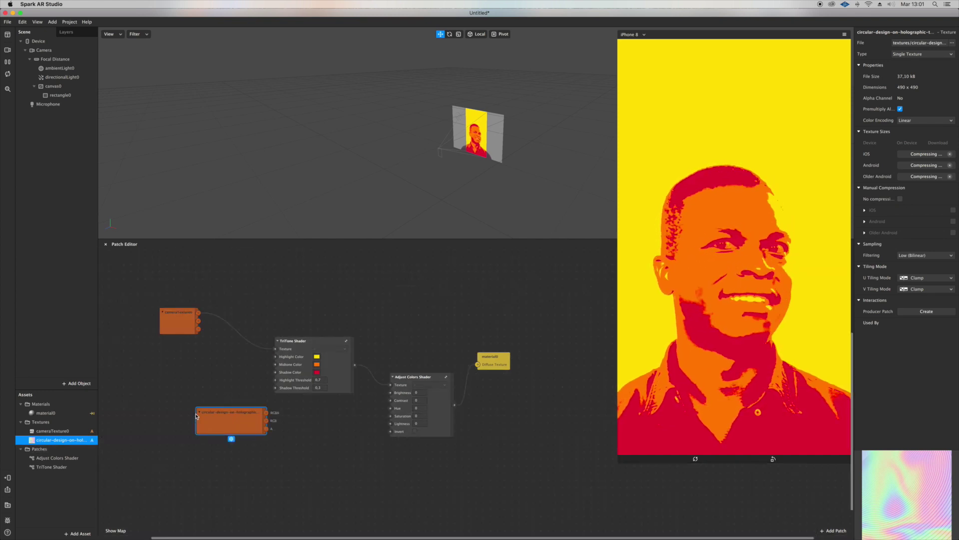
click(900, 199)
drag(226, 420, 277, 357)
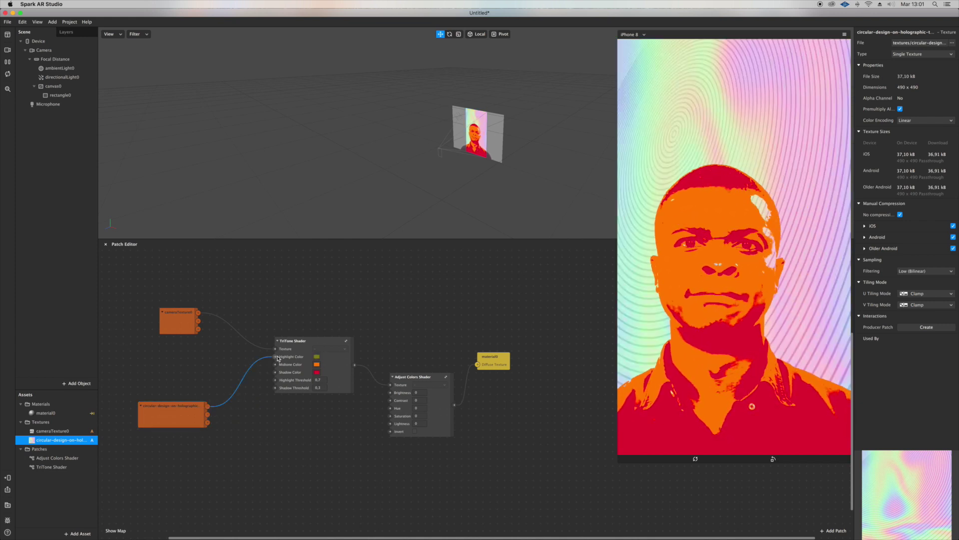
drag(274, 357, 274, 368)
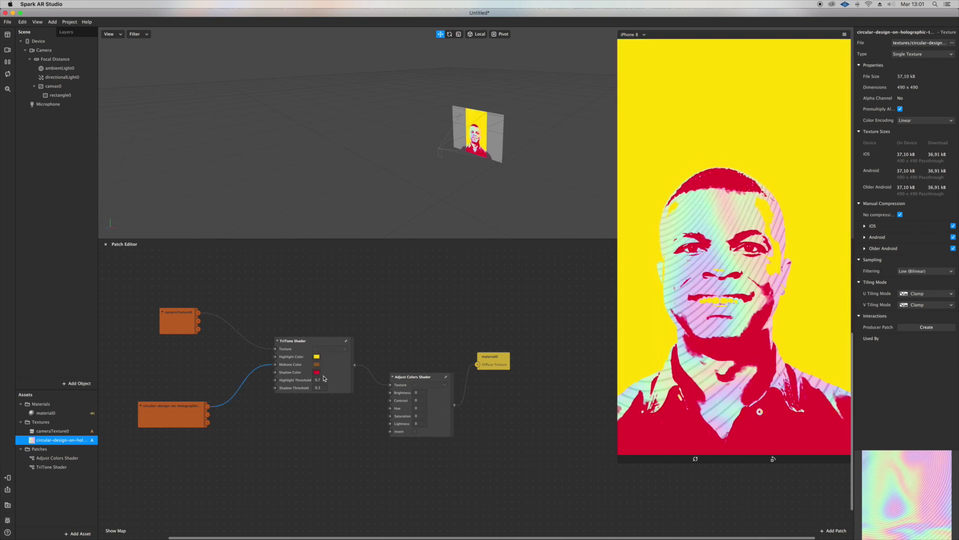
click(317, 374)
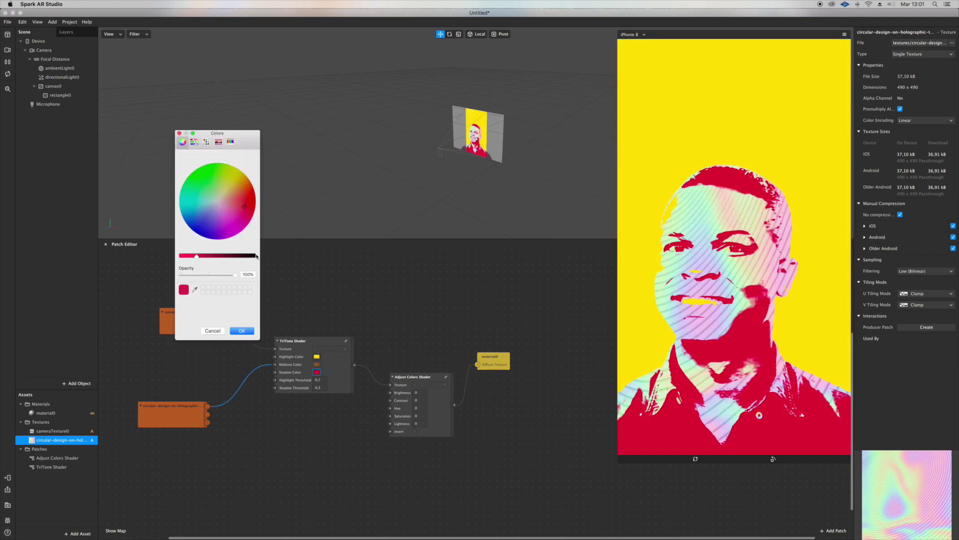
Set the TriTone shadow and highlight colours to black
drag(256, 256, 265, 256)
click(242, 331)
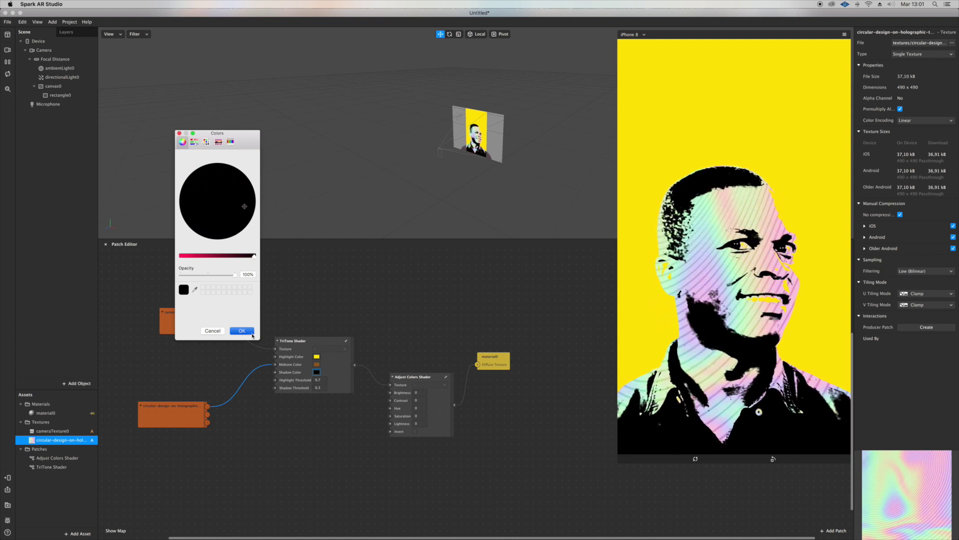
click(315, 357)
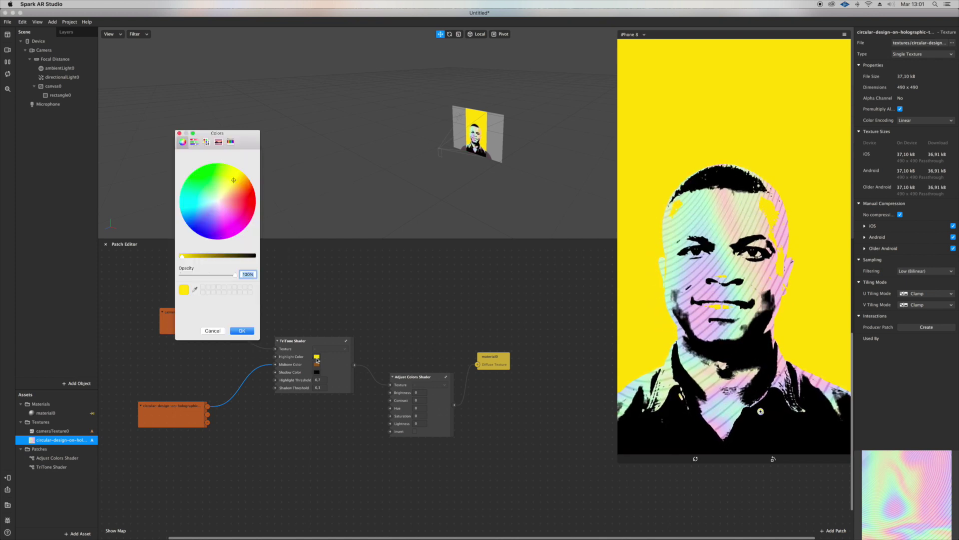
drag(232, 256, 281, 258)
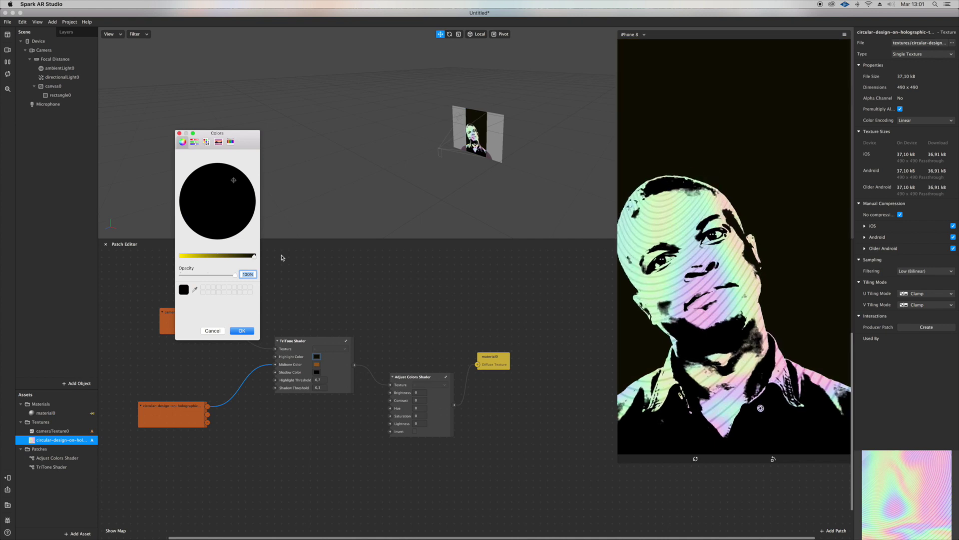
click(242, 331)
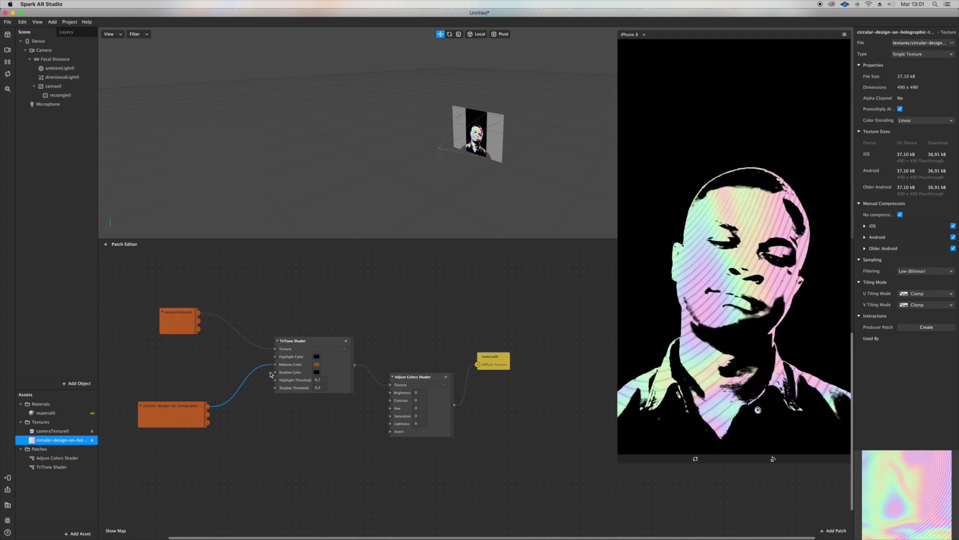
Rewire the holographic texture into Highlight Color and set the midtone colour to black
drag(274, 366, 274, 357)
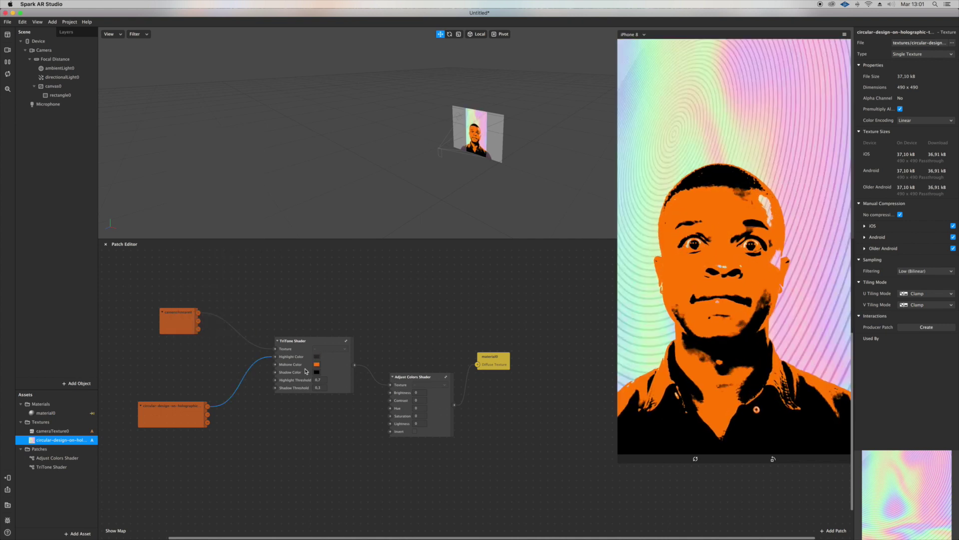
click(316, 365)
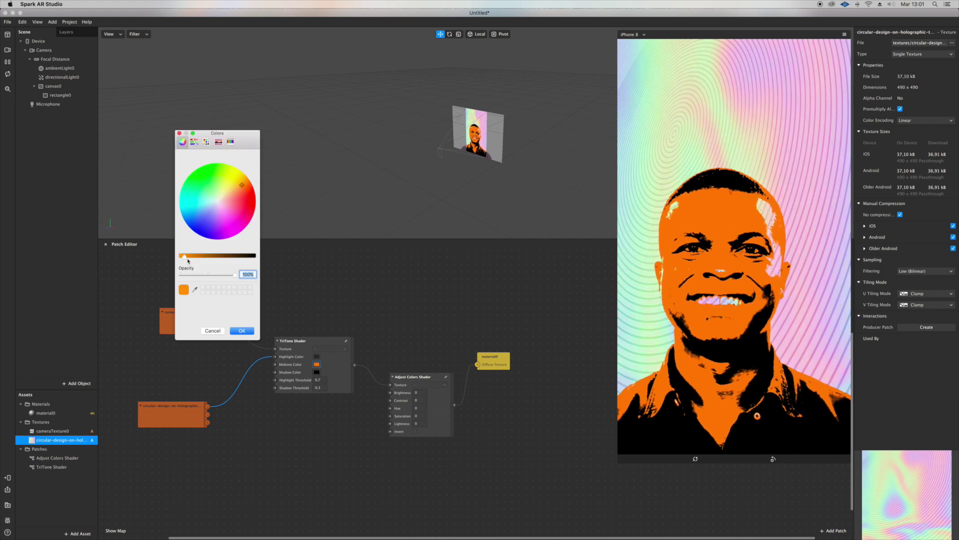
click(220, 203)
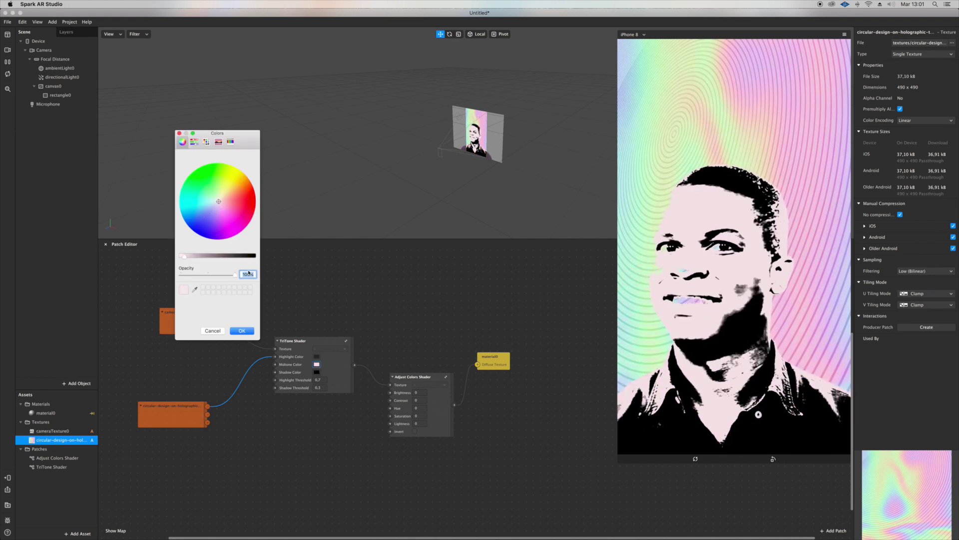
click(255, 257)
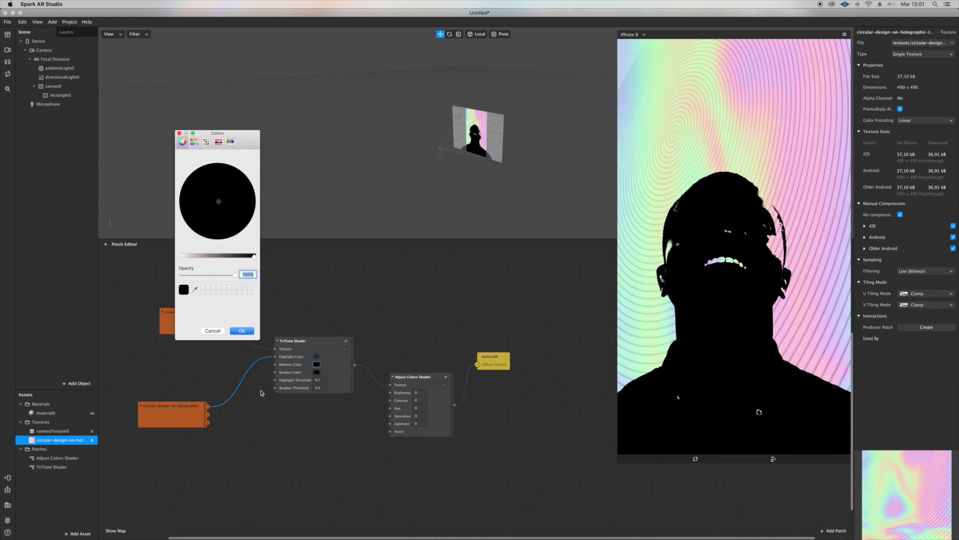
click(241, 331)
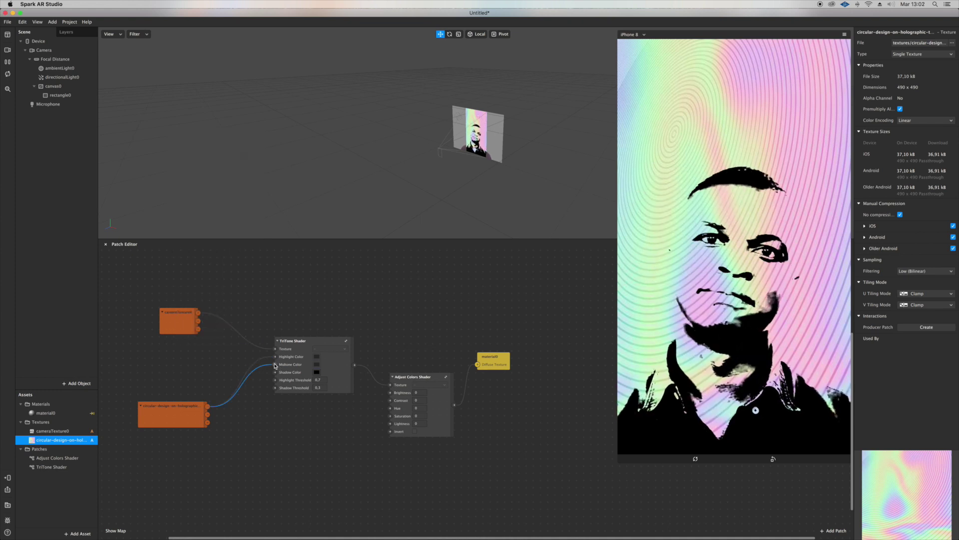
Set the TriTone highlight threshold to 0.8, toggling Invert on and back off
scroll(265, 403, left, 3)
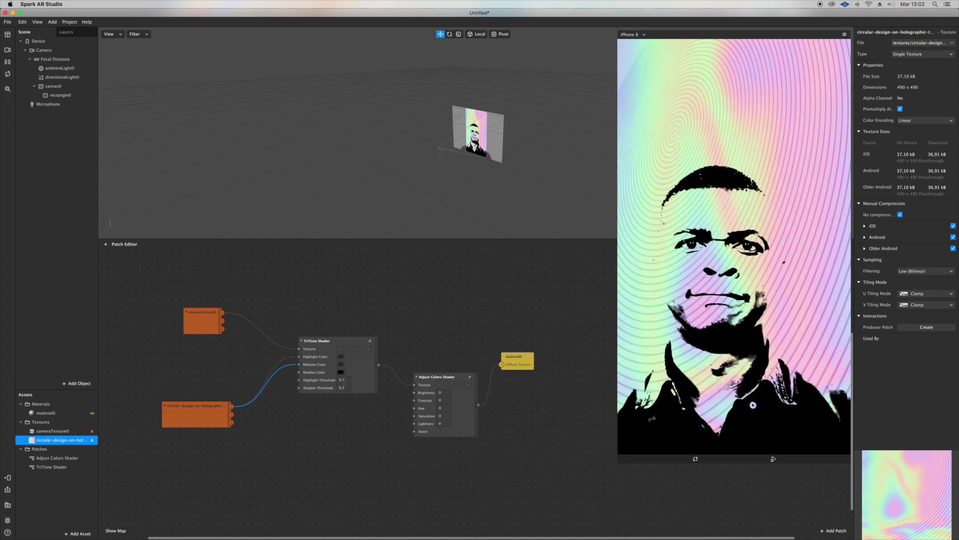
click(343, 380)
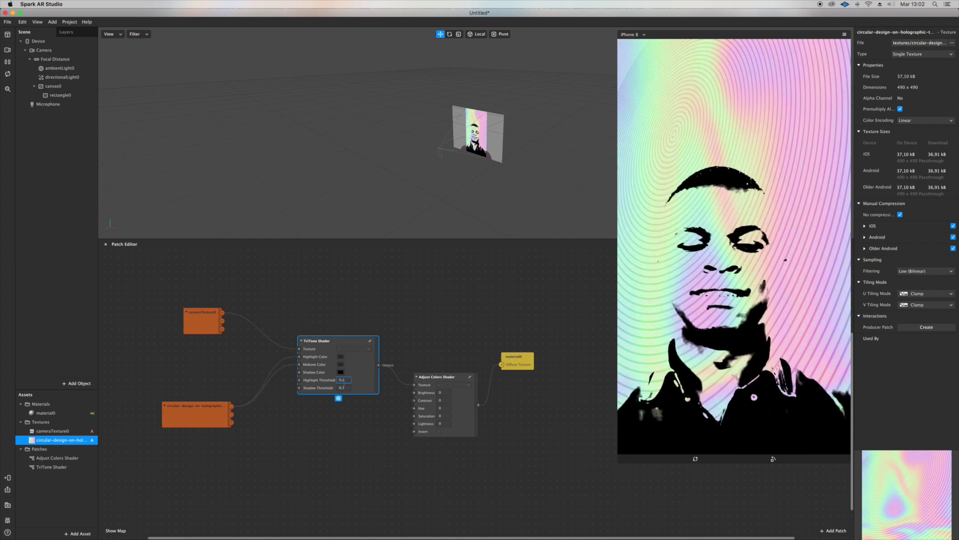
key(Return)
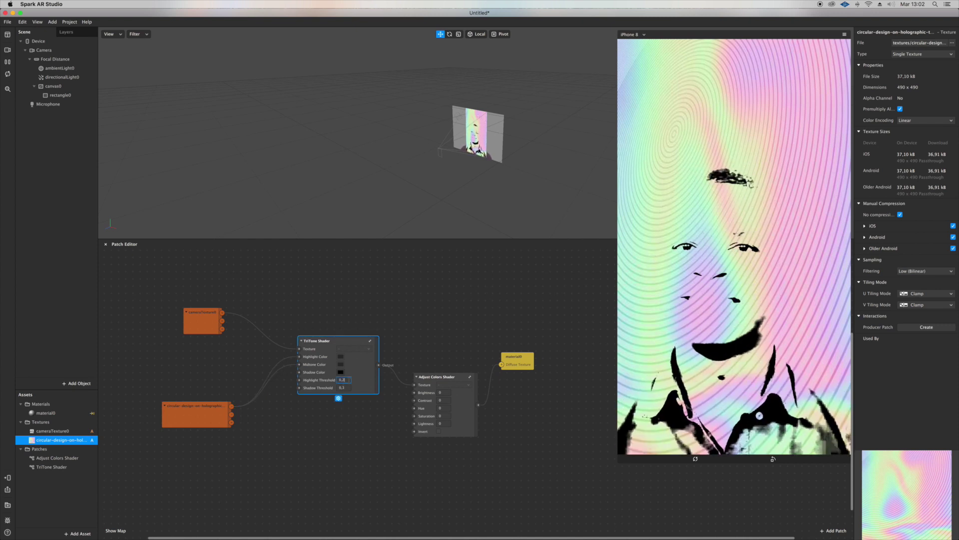
text(8)
key(Return)
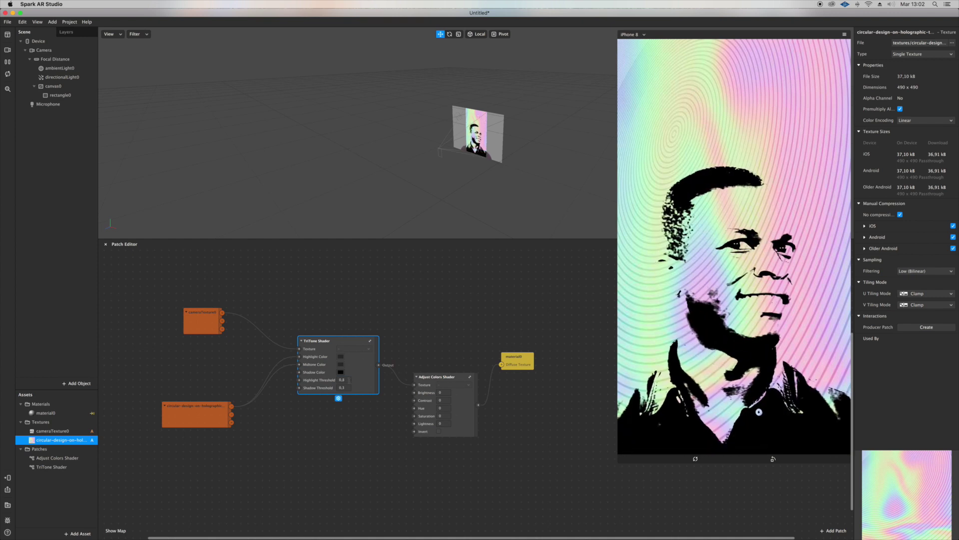
click(440, 431)
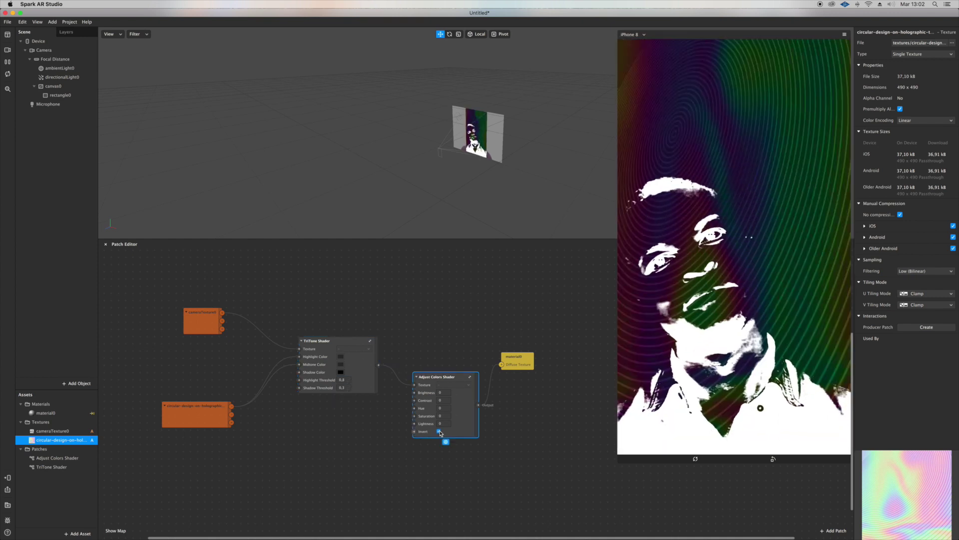
click(439, 432)
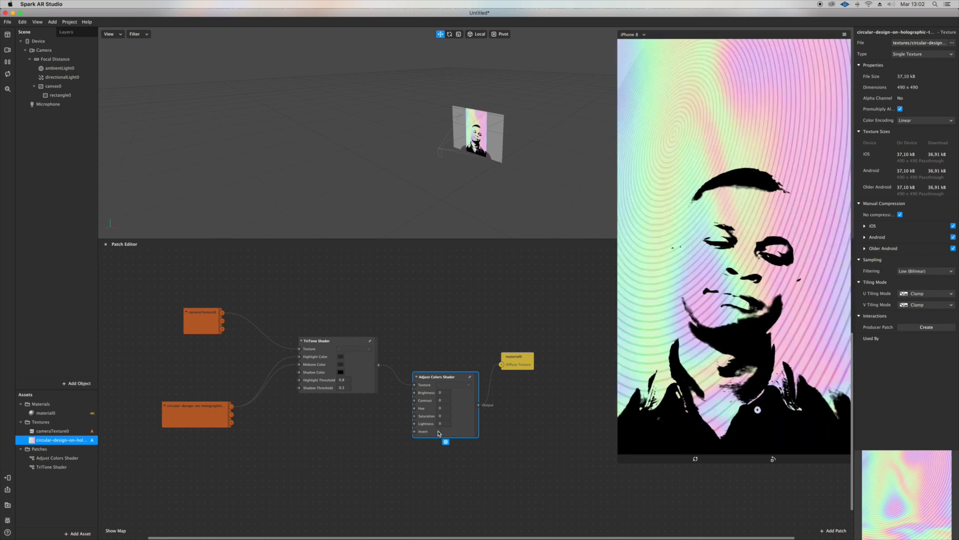
Set the Adjust Colors Shader brightness to -0.1 and saturation to 1
scroll(439, 420, down, 1)
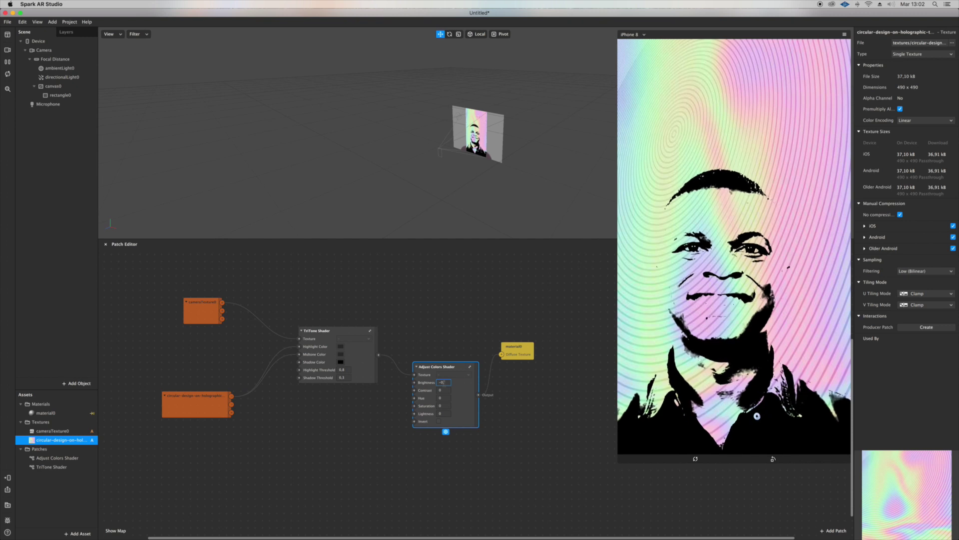
text(1)
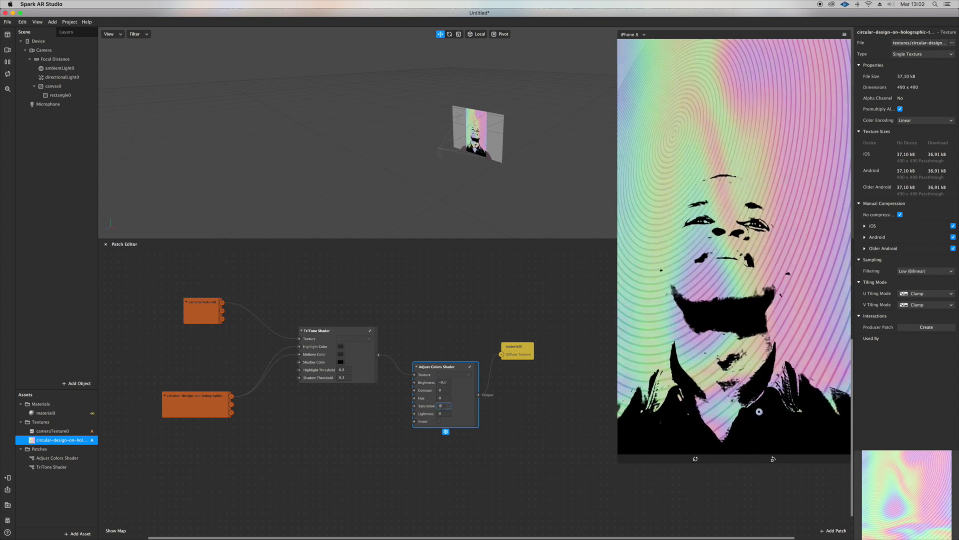
click(448, 406)
text(1)
key(Return)
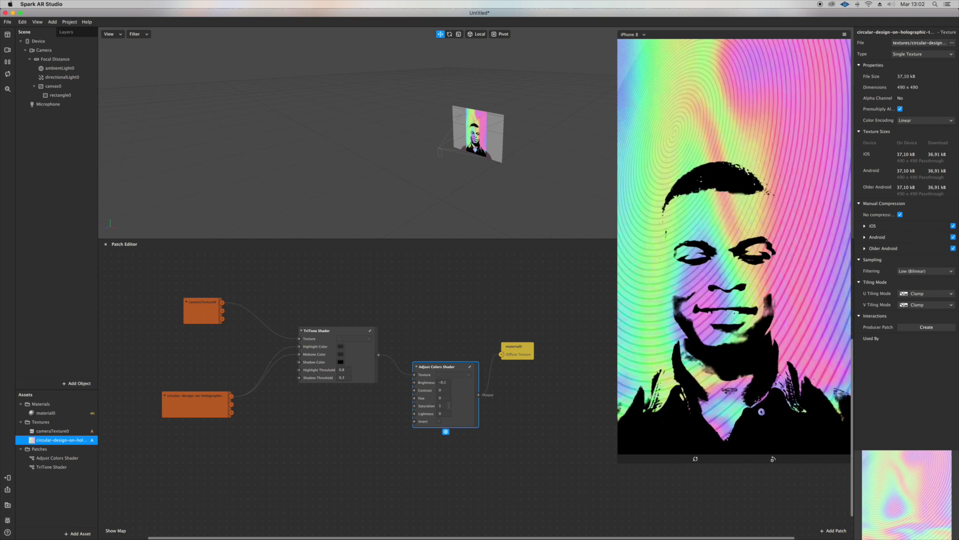
scroll(410, 408, down, 3)
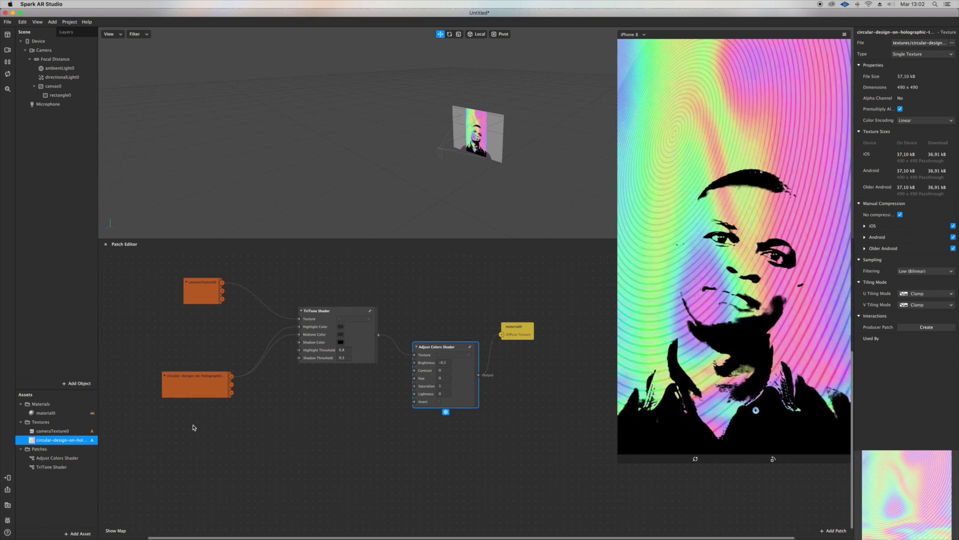
click(192, 389)
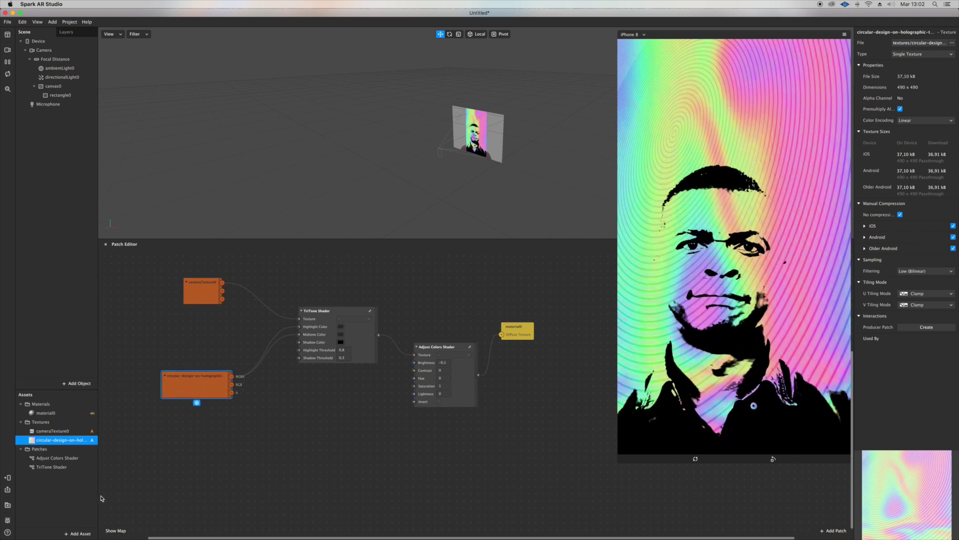
Add an animation sequence asset and set the holographic texture's Type to Sprite Sheet
click(75, 534)
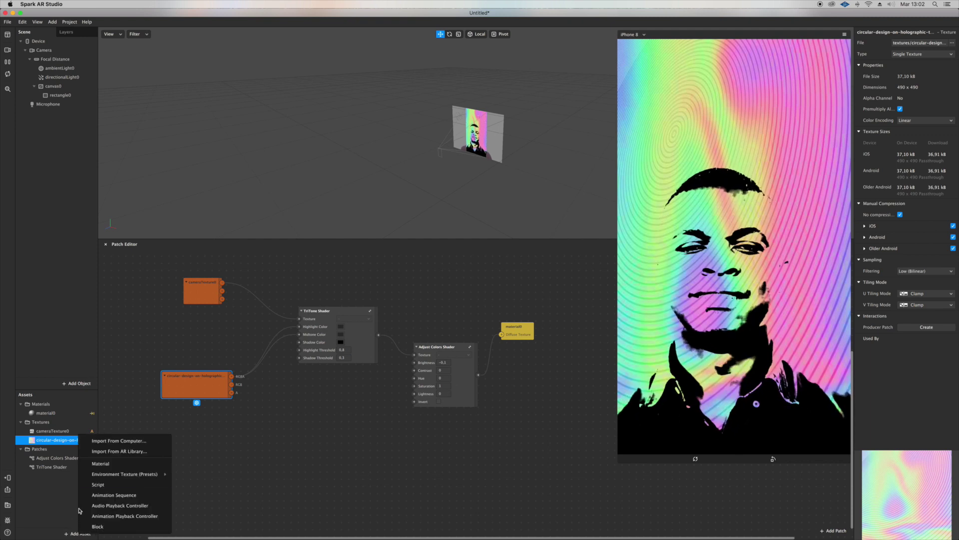
click(114, 497)
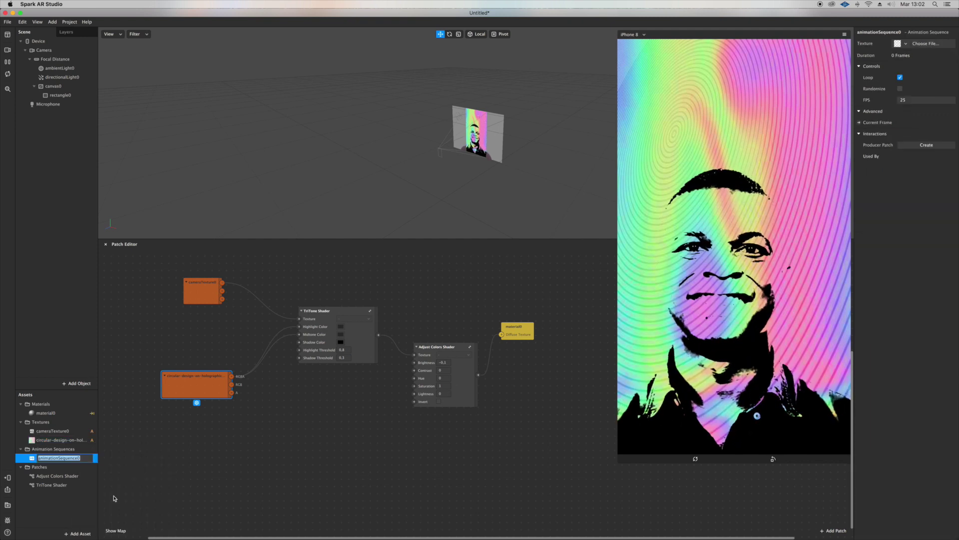
click(52, 438)
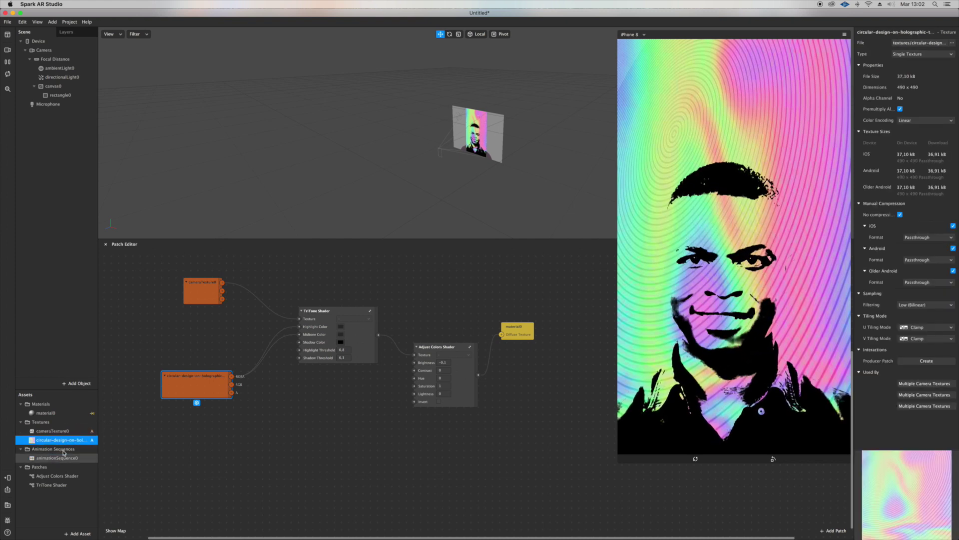
click(928, 55)
click(914, 75)
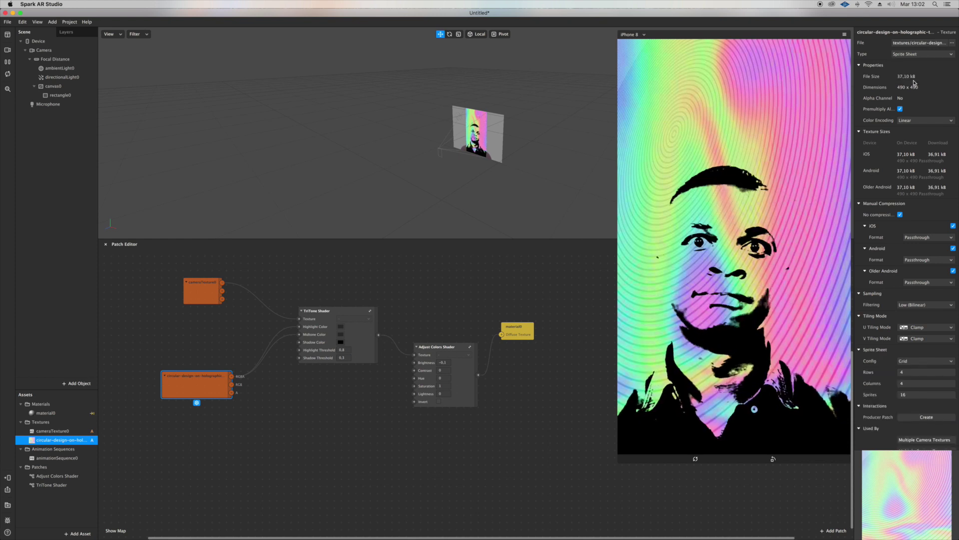
Assign the holographic texture as animationSequence0's Texture
scroll(897, 226, down, 1)
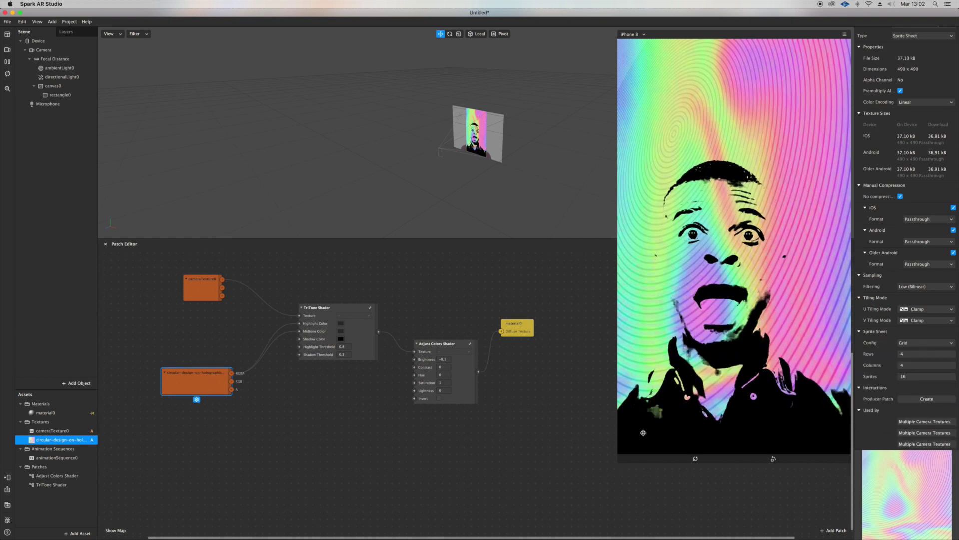
click(75, 458)
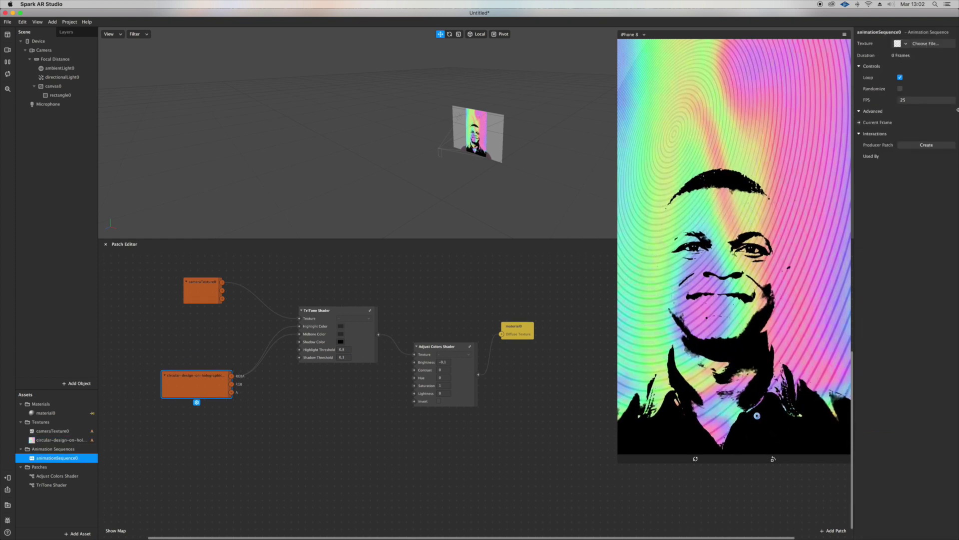
click(904, 44)
click(894, 58)
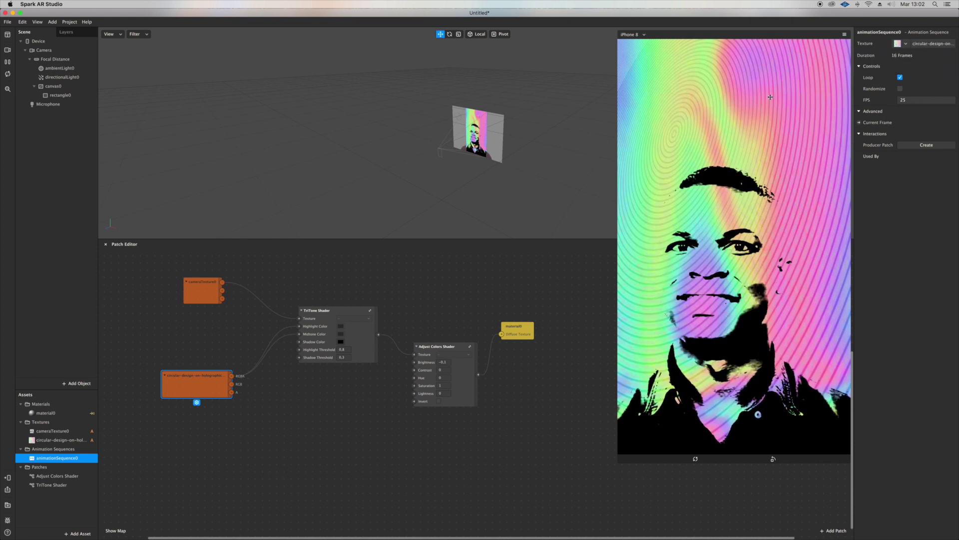
Place animationSequence0 in the patch graph and wire it into TriTone's highlight and midtone colours
drag(57, 458, 210, 435)
drag(211, 382, 174, 366)
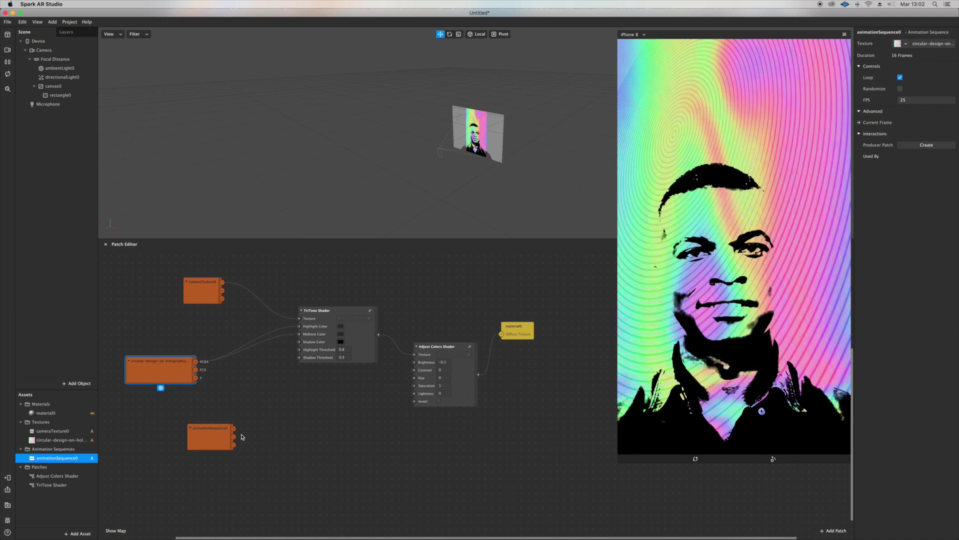
drag(233, 428, 301, 330)
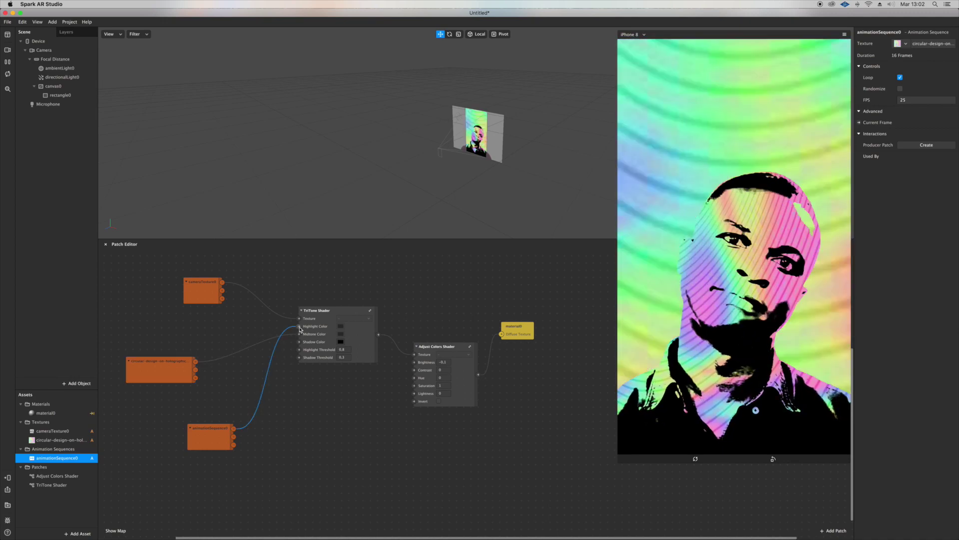
drag(234, 428, 300, 335)
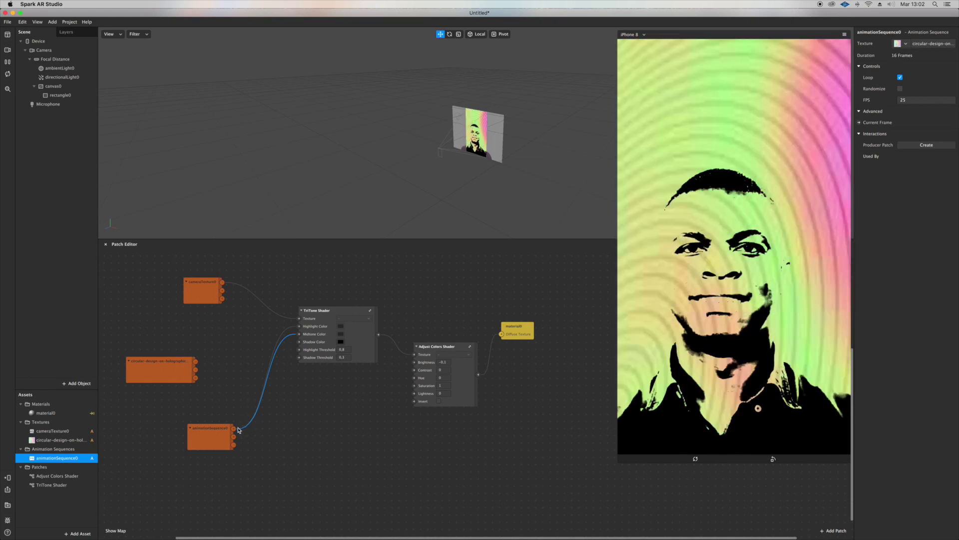
Set animationSequence0's frame rate to 5 FPS
scroll(210, 437, left, 1)
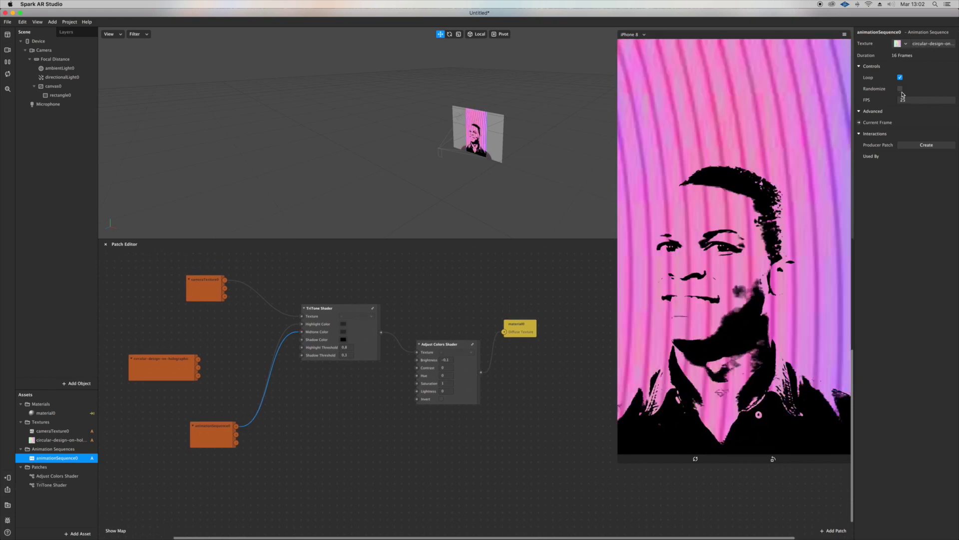
click(907, 99)
text(5)
key(Return)
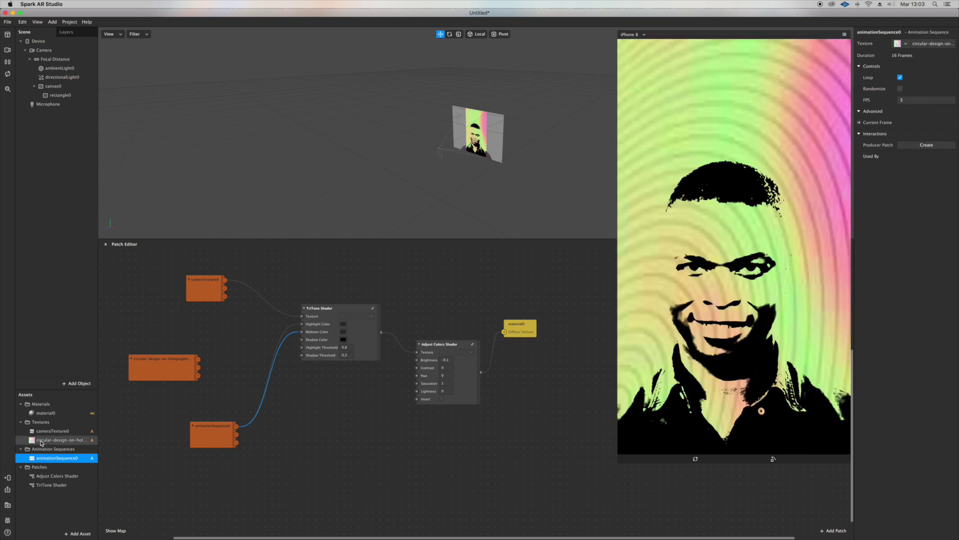
click(43, 441)
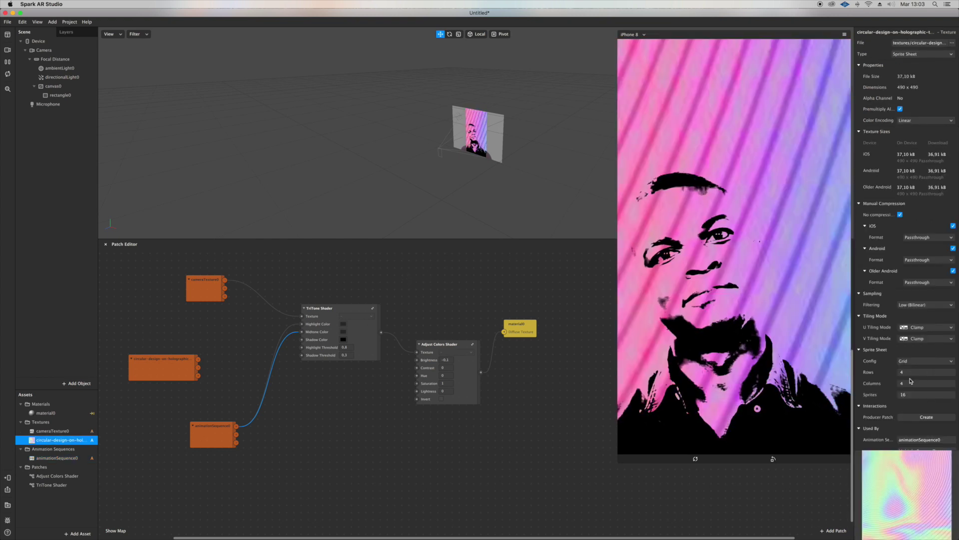
Set the holographic sprite sheet to 1 column, 5 rows and 5 sprites
click(910, 383)
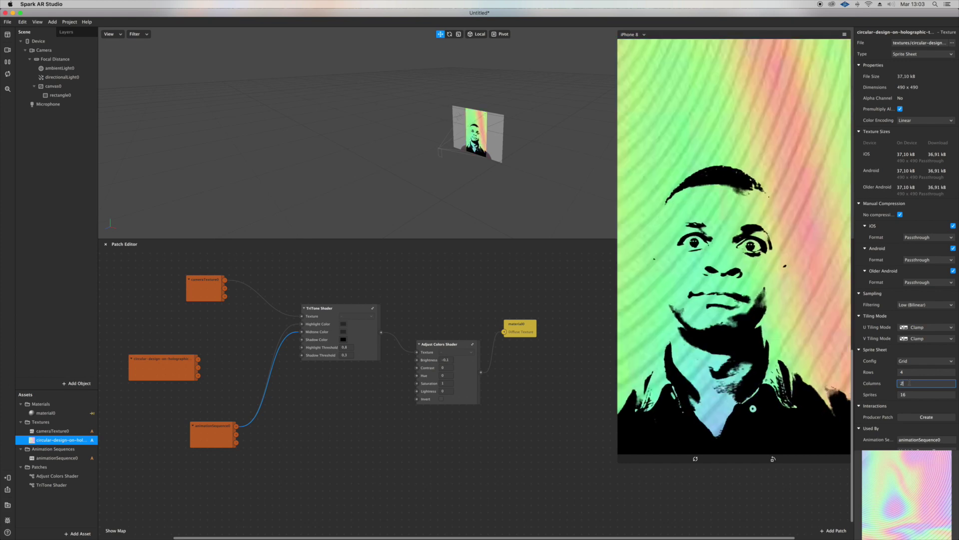
key(BackSpace)
text(2)
text(1)
key(Return)
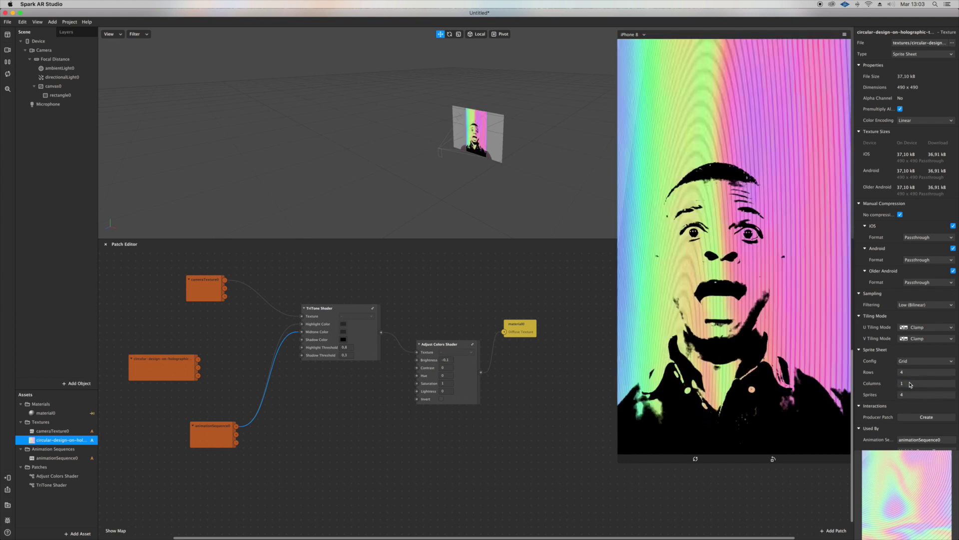
click(911, 373)
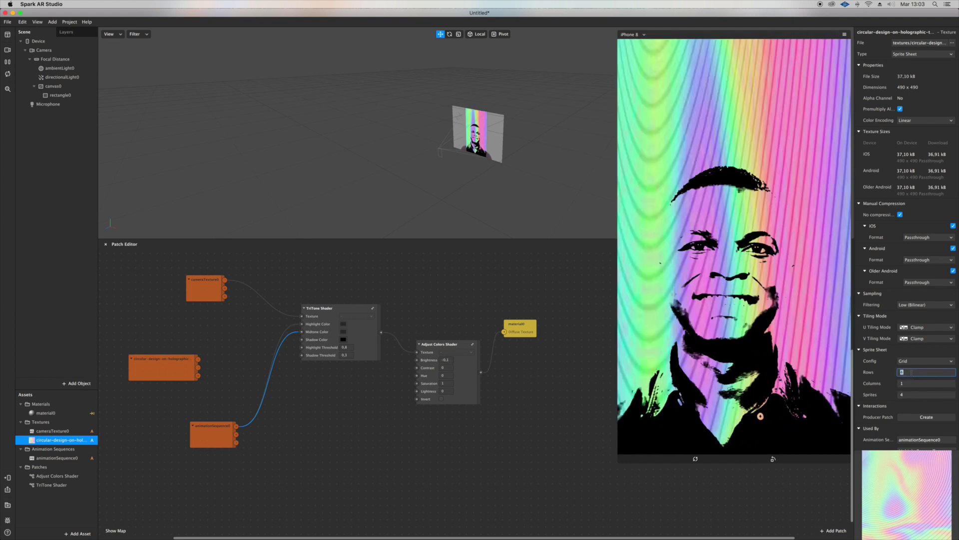
text(15)
key(Return)
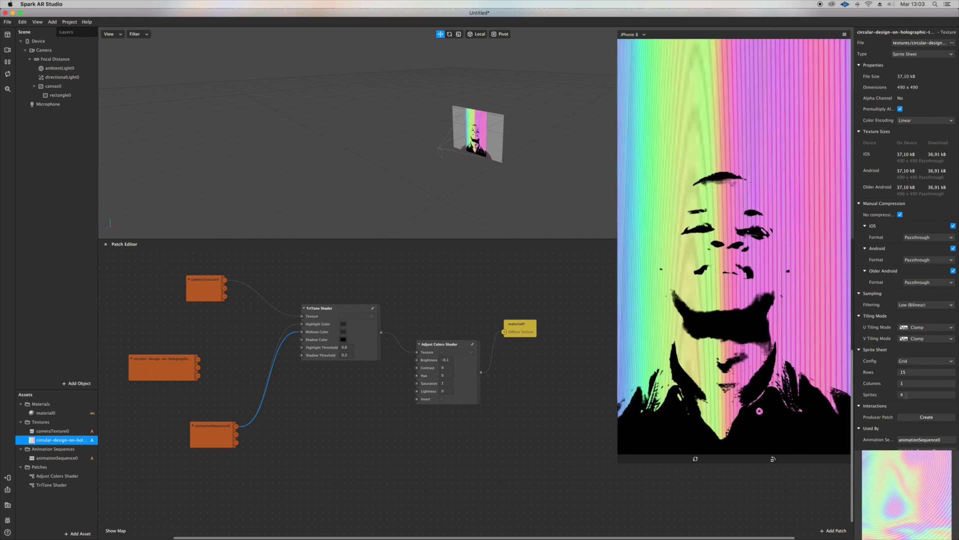
click(906, 395)
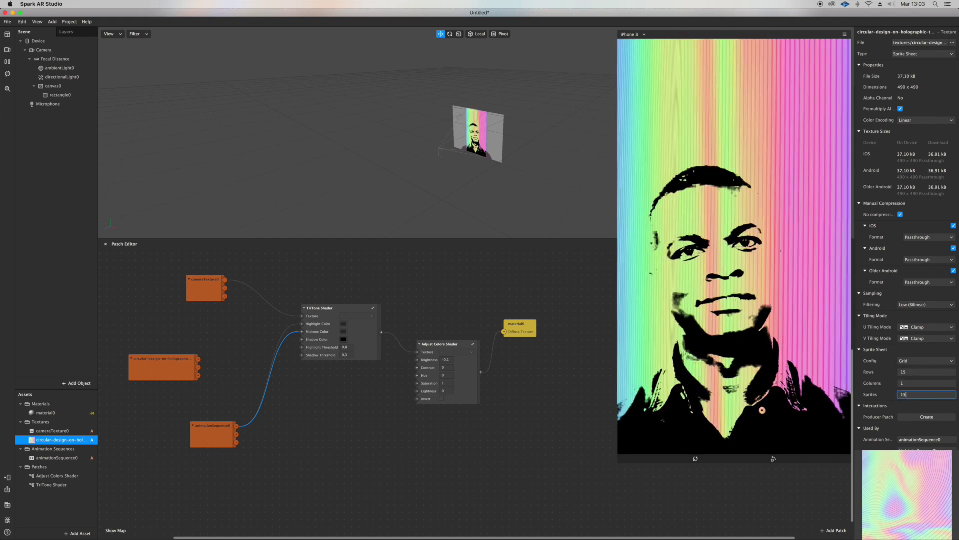
key(Return)
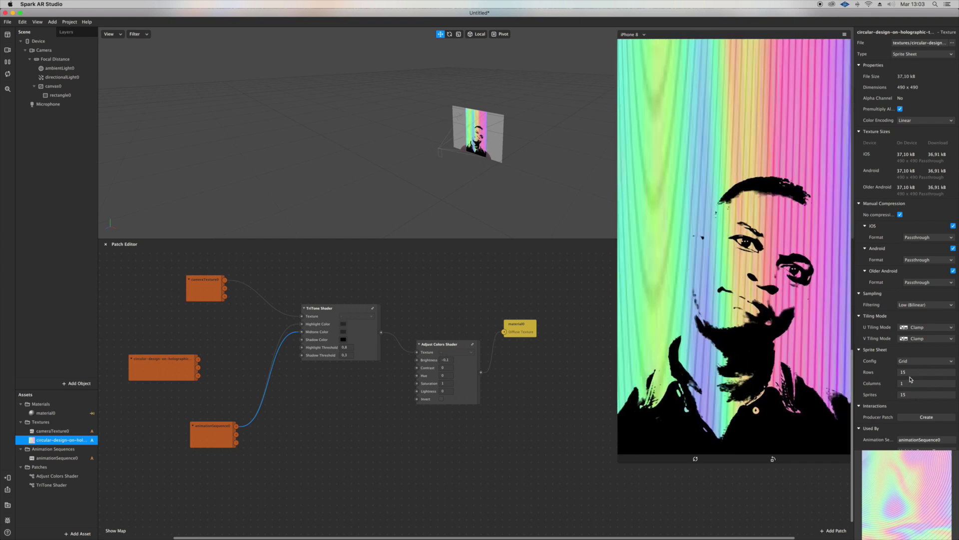
click(910, 375)
key(Return)
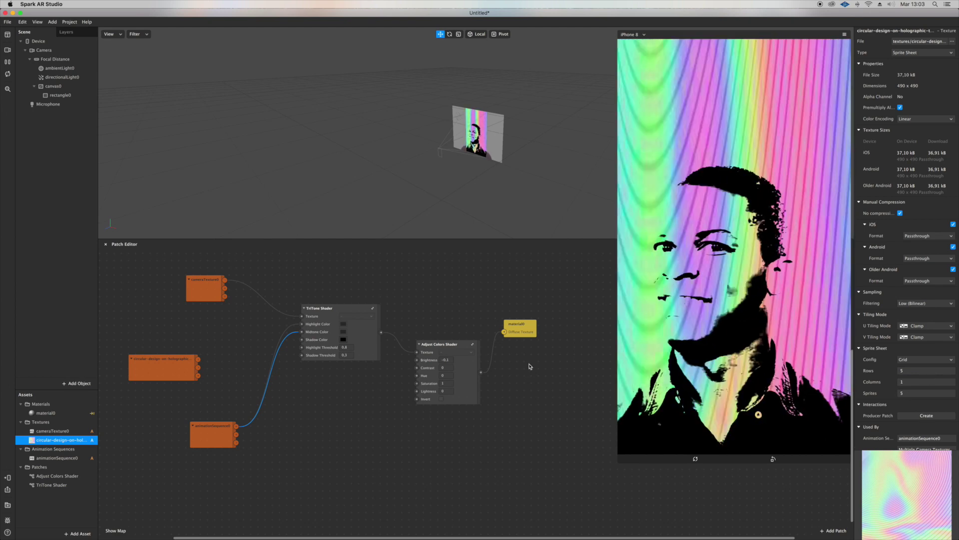
Wire the holographic texture into TriTone's Highlight Color and another colour input, then select material0
drag(198, 360, 302, 324)
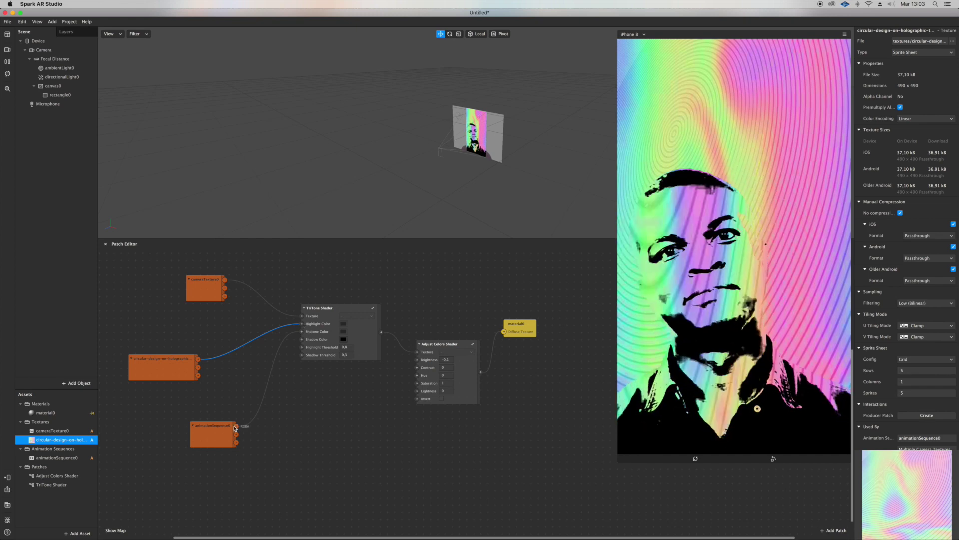
drag(198, 360, 302, 341)
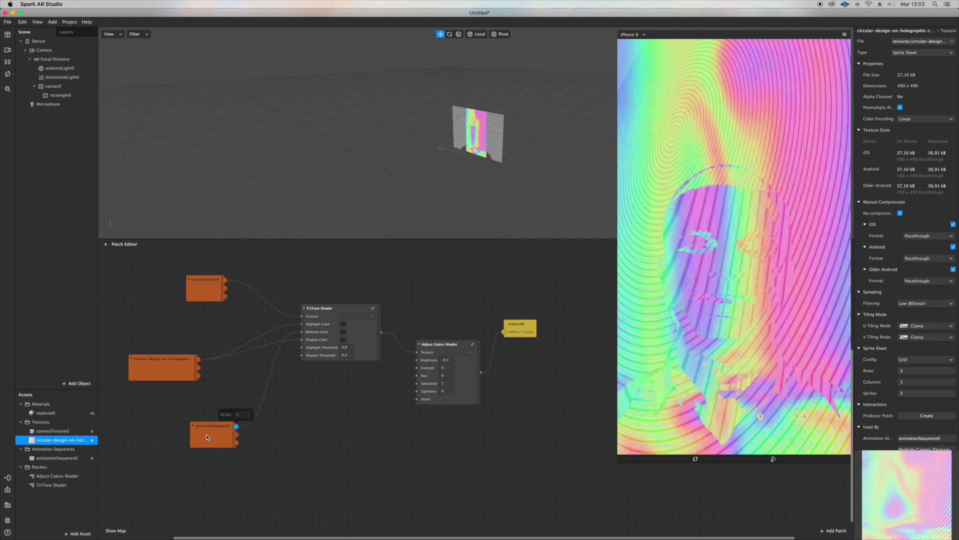
drag(200, 440, 202, 437)
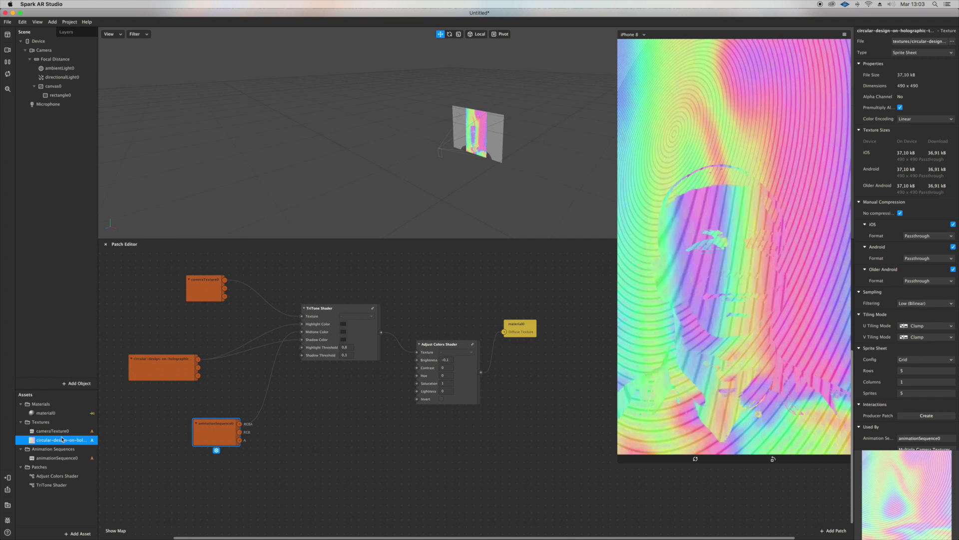
click(51, 413)
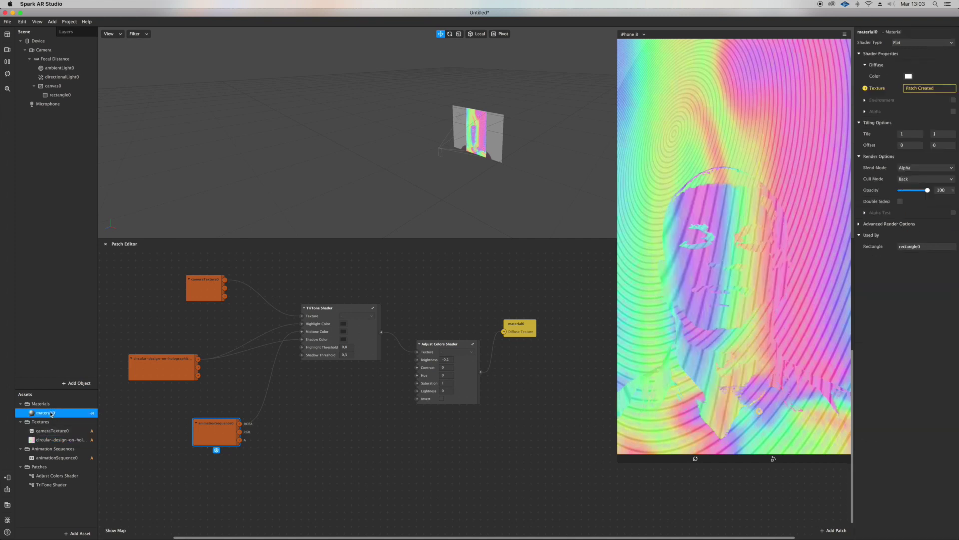
Try Subtract and Add blend modes, return material0 to Alpha, and disconnect TriTone's Shadow Color
click(939, 168)
click(934, 194)
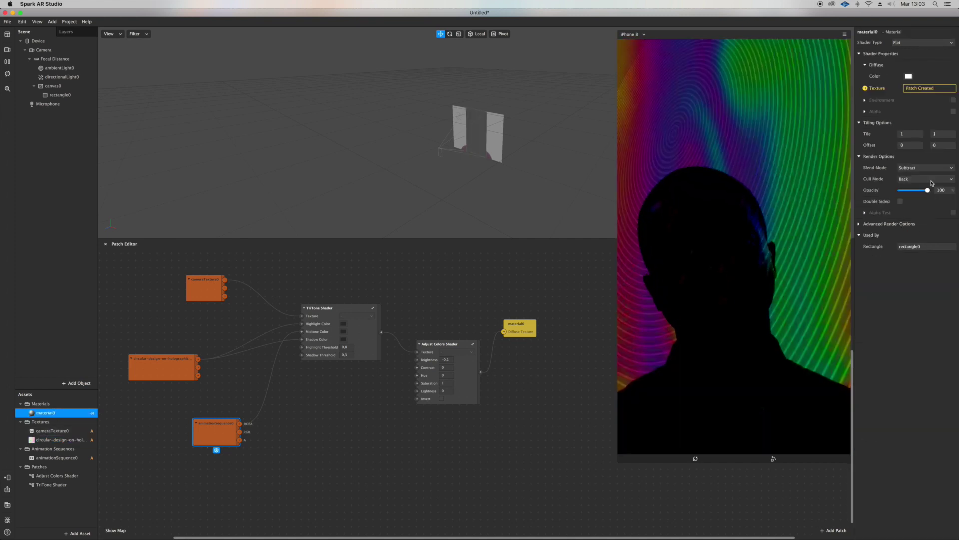
click(930, 169)
click(930, 179)
click(930, 169)
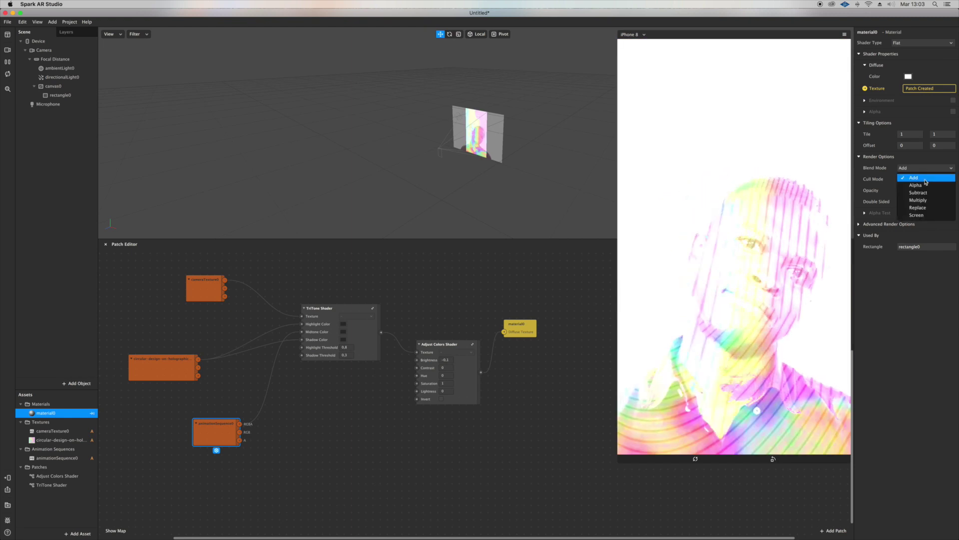
click(925, 189)
drag(303, 338, 291, 361)
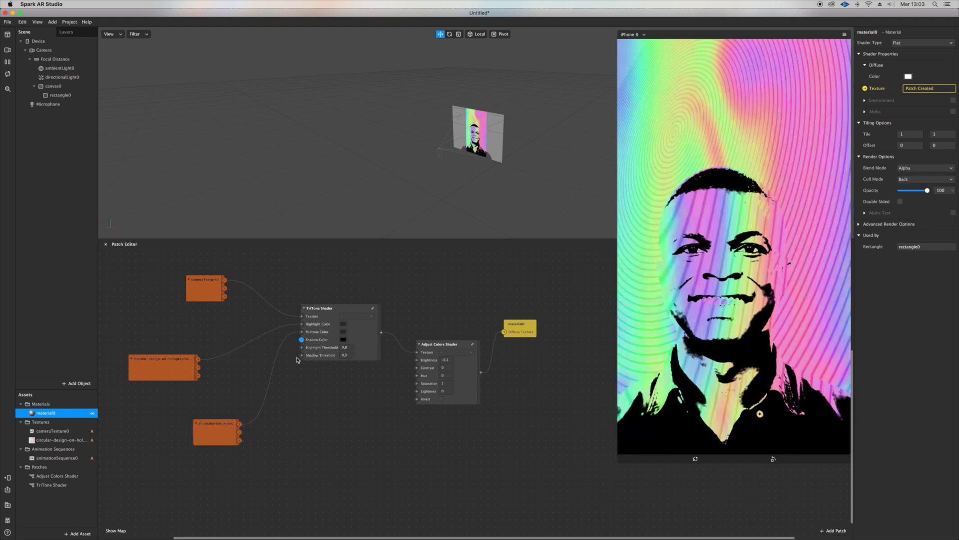
Feed cameraTexture0 into TriTone's Shadow Color and another colour input
drag(225, 279, 303, 342)
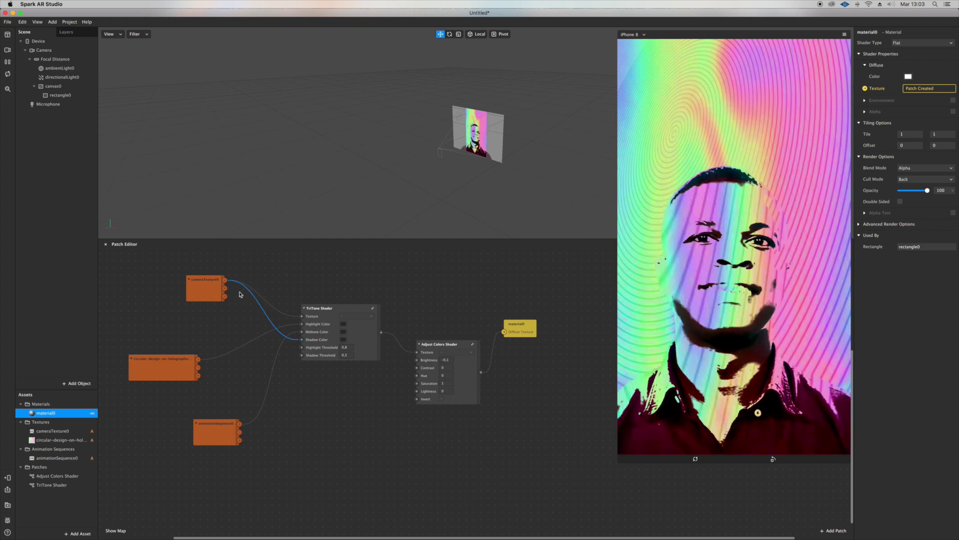
drag(225, 279, 302, 327)
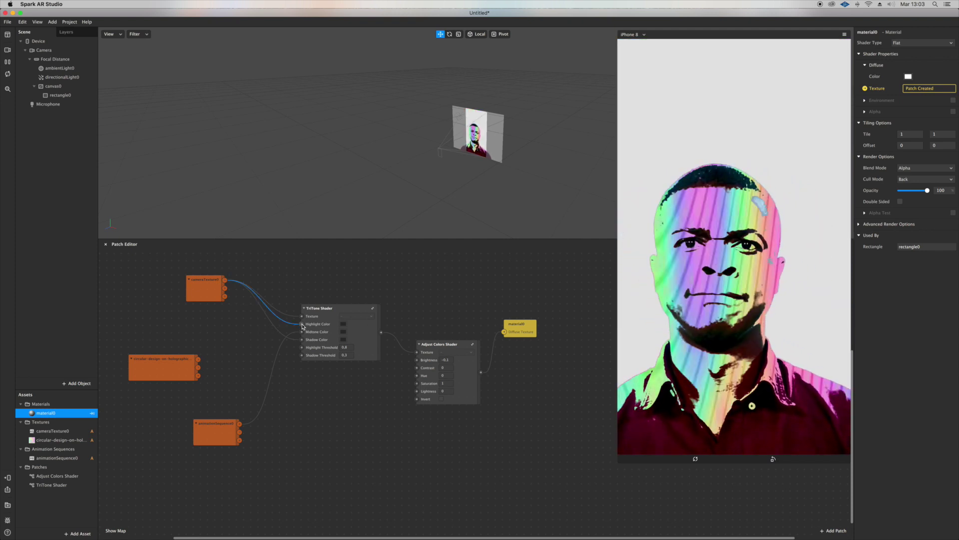
scroll(428, 299, down, 2)
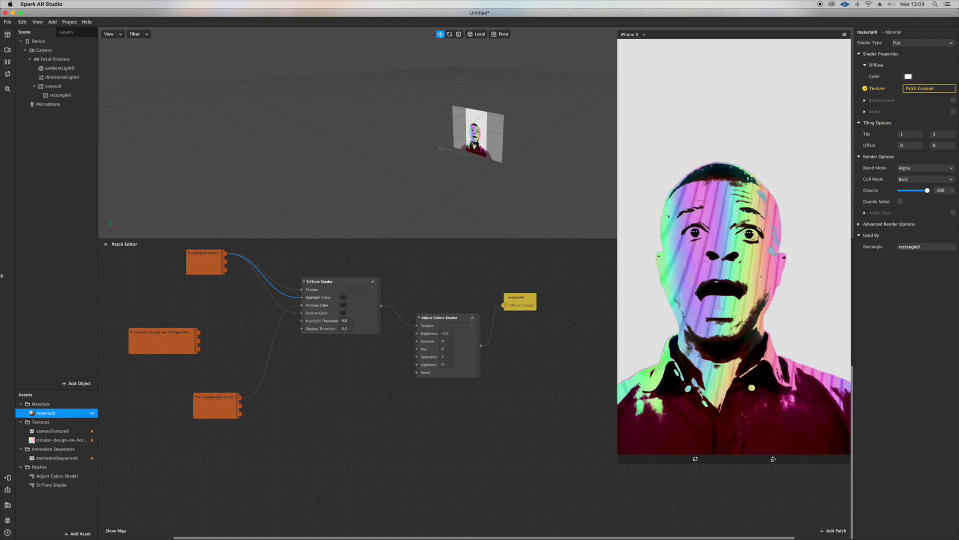
Toggle the Adjust Colors Shader's Invert option on and back off
click(441, 372)
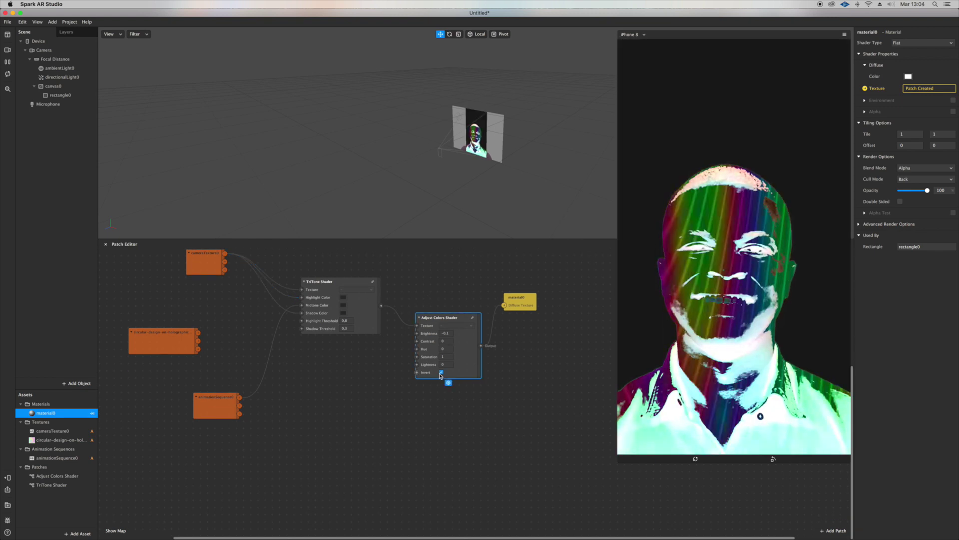
click(440, 373)
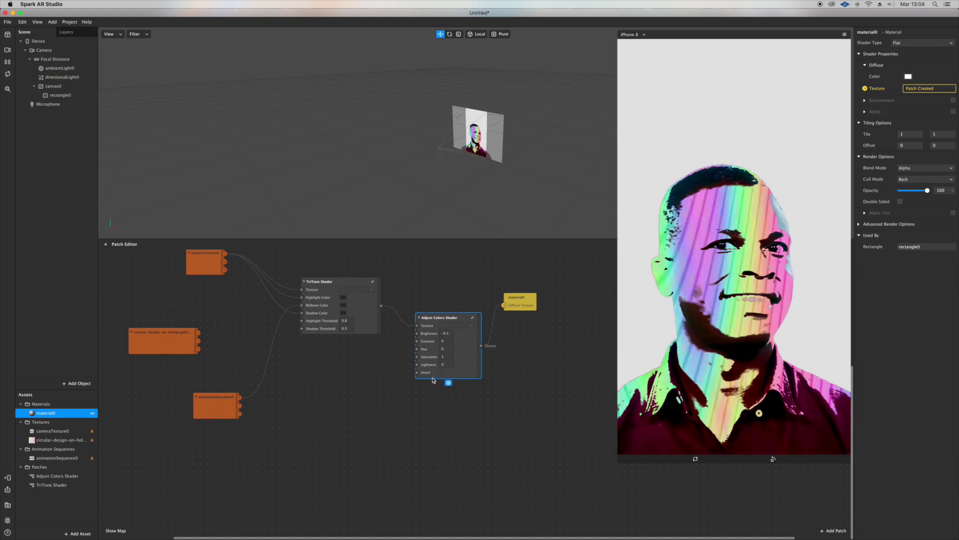
scroll(437, 390, left, 3)
scroll(438, 391, up, 1)
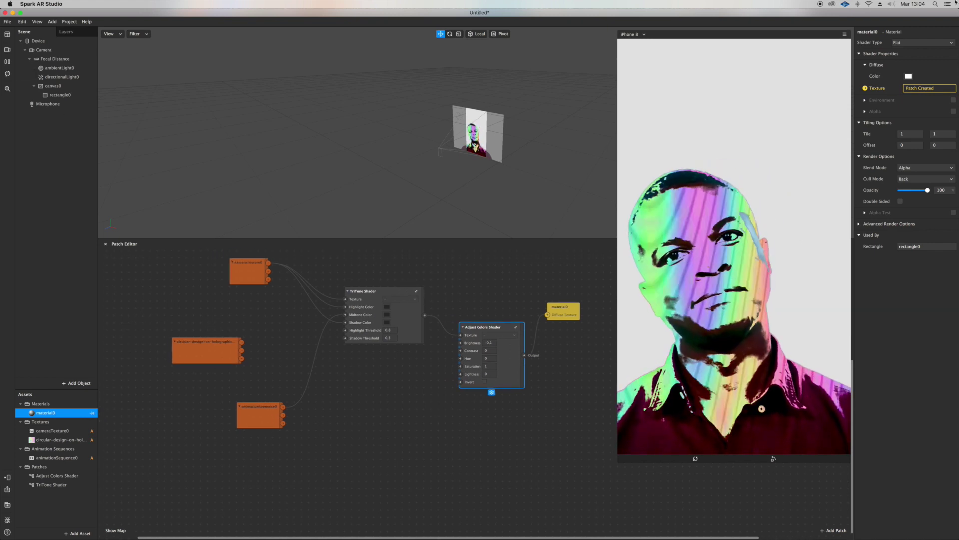
scroll(334, 365, left, 1)
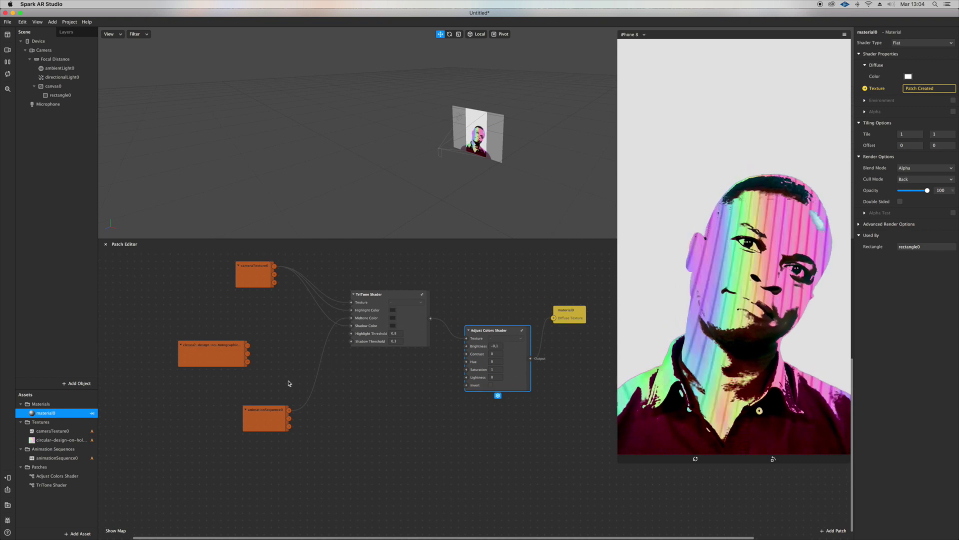
click(8, 478)
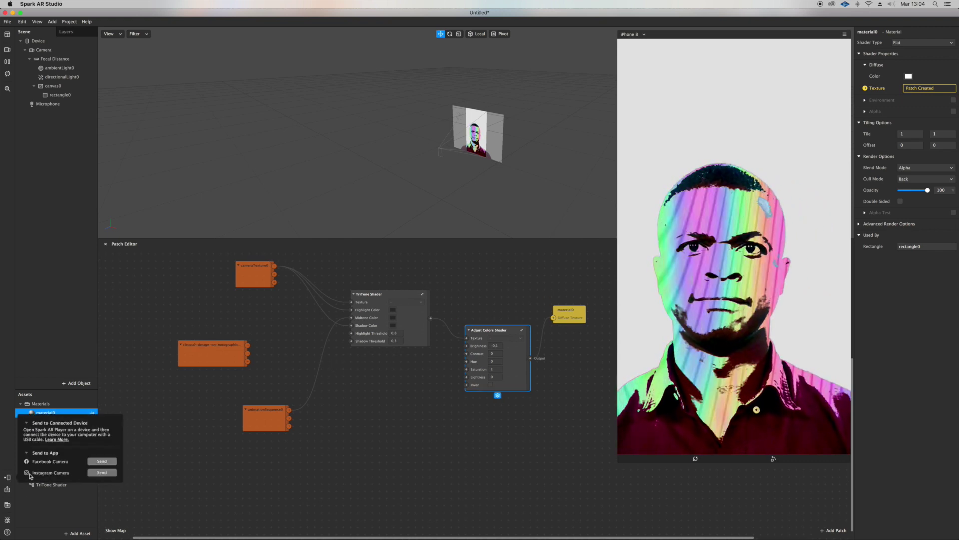
Send the filter to Instagram Camera and wait until the test link is ready
click(102, 464)
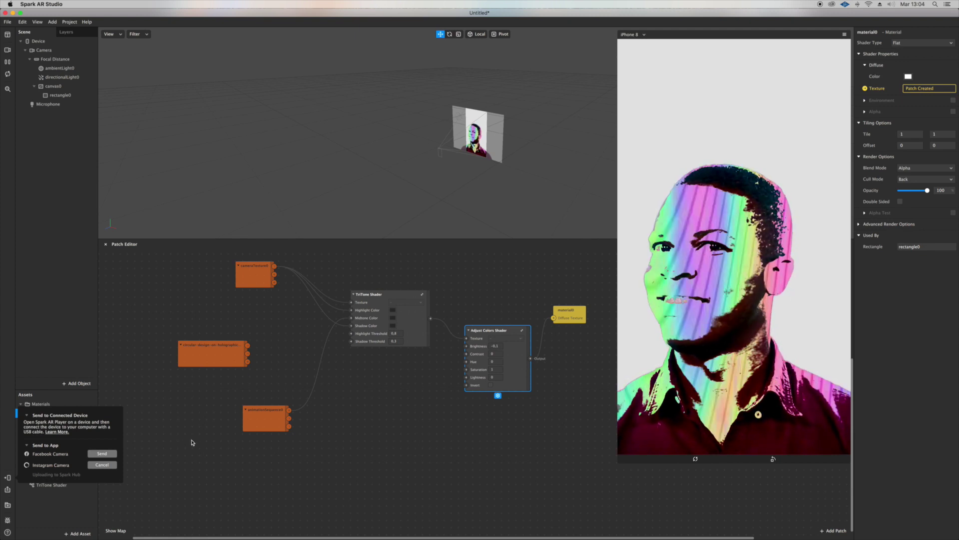
scroll(198, 437, right, 1)
scroll(197, 436, up, 1)
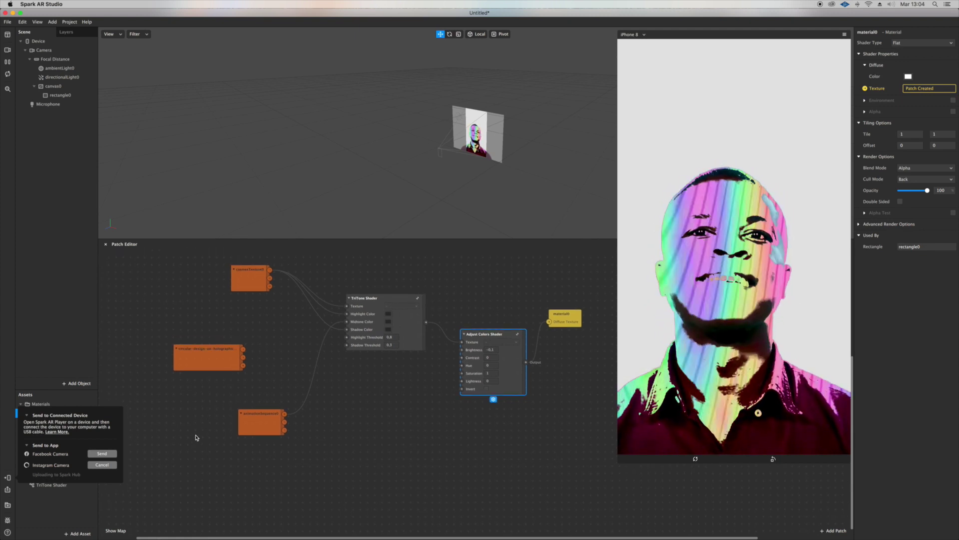
scroll(195, 424, up, 1)
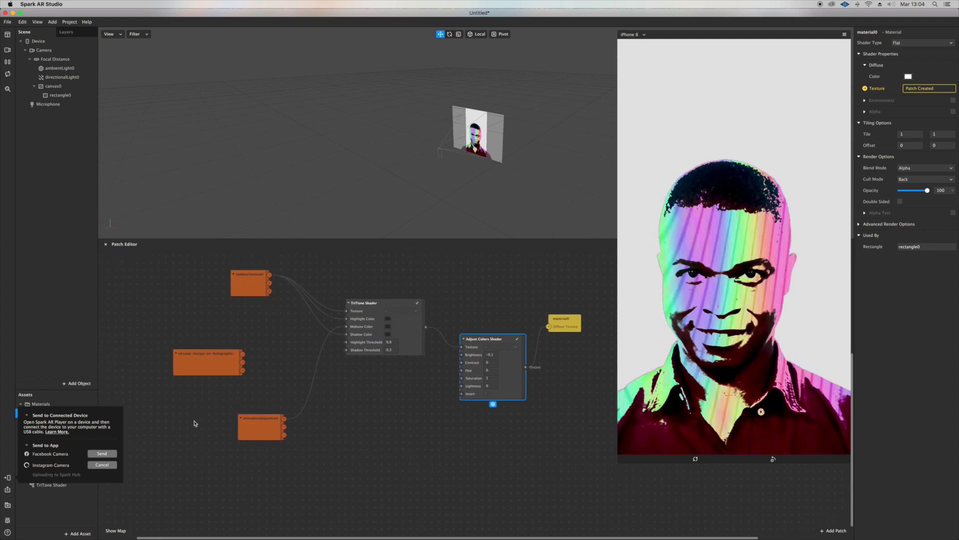
scroll(185, 437, down, 2)
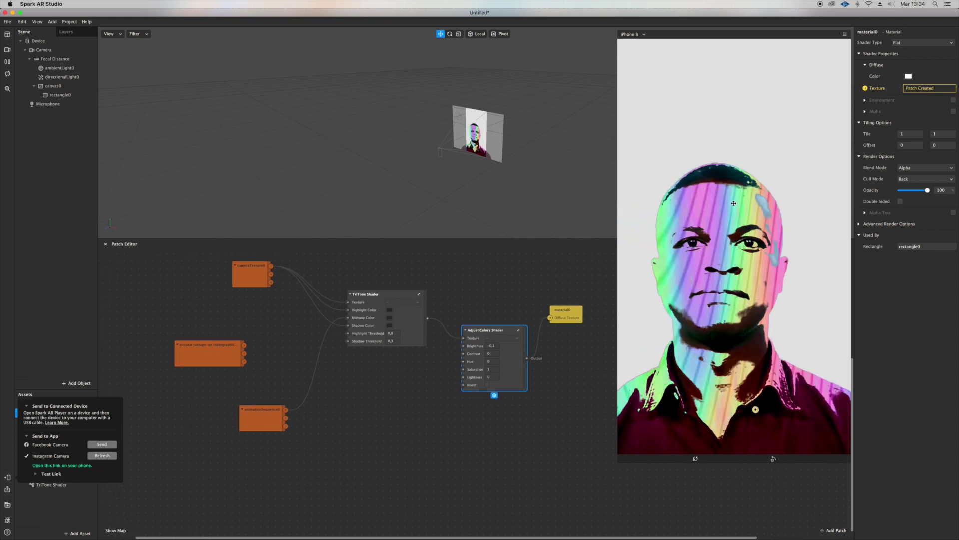